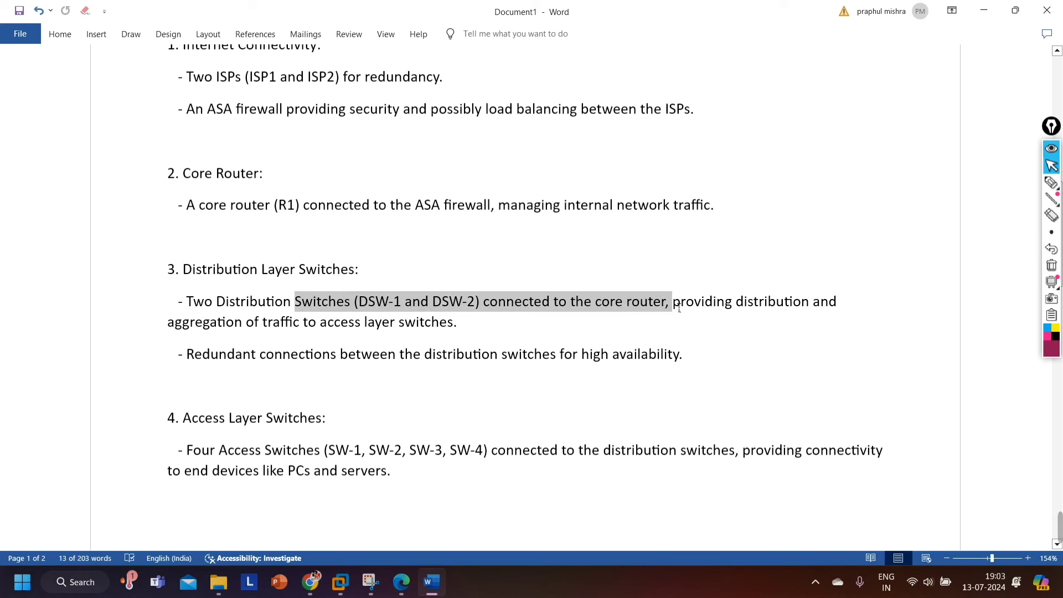
Review the document's notes on the distribution layer switches and the four access layer switches
drag(684, 308, 486, 326)
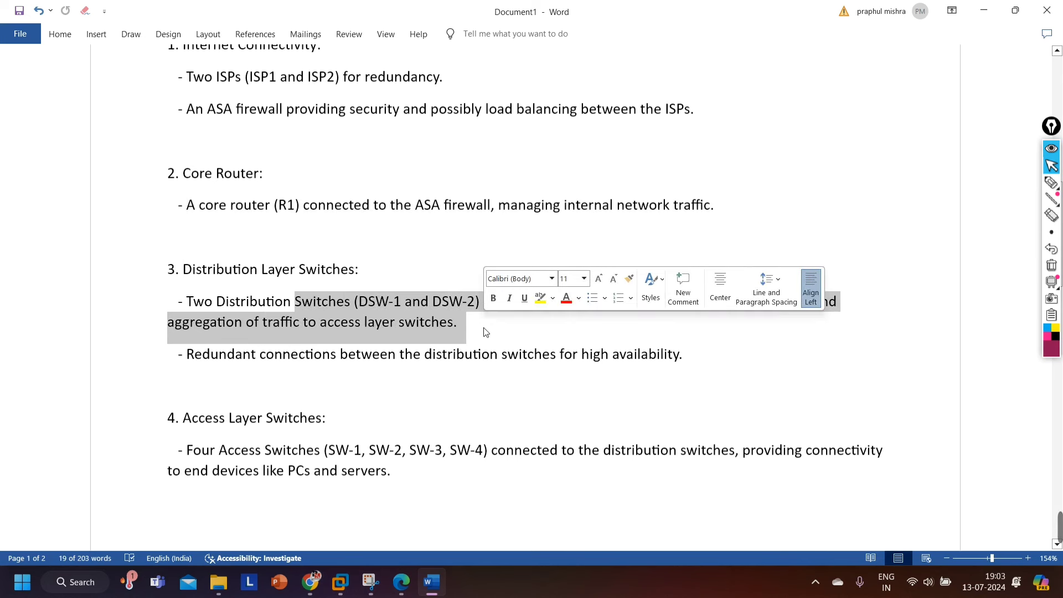
click(486, 332)
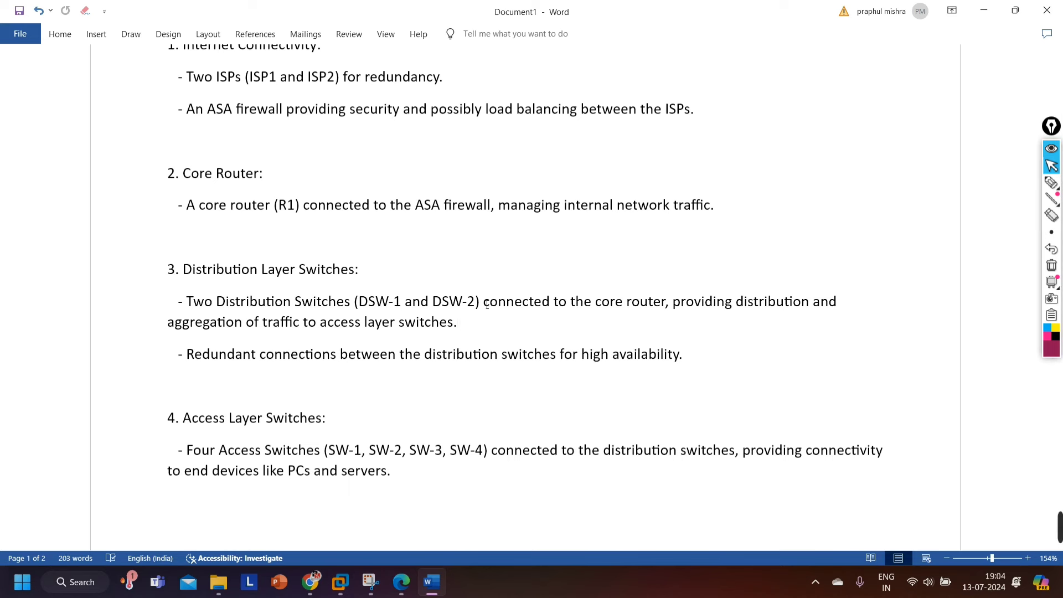
scroll(30, 490, down, 3)
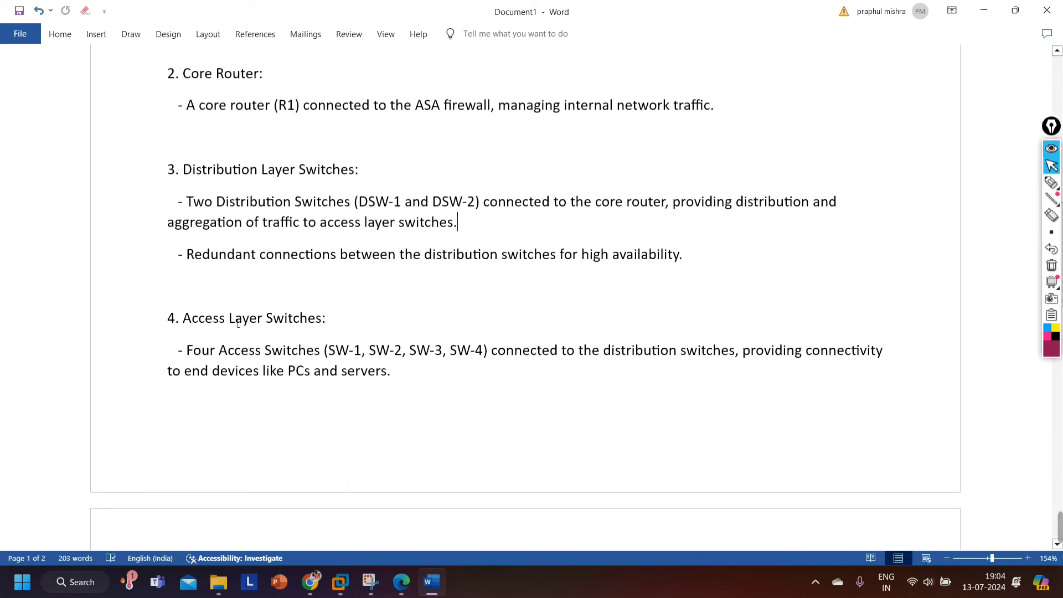
drag(238, 324, 449, 323)
drag(349, 355, 456, 357)
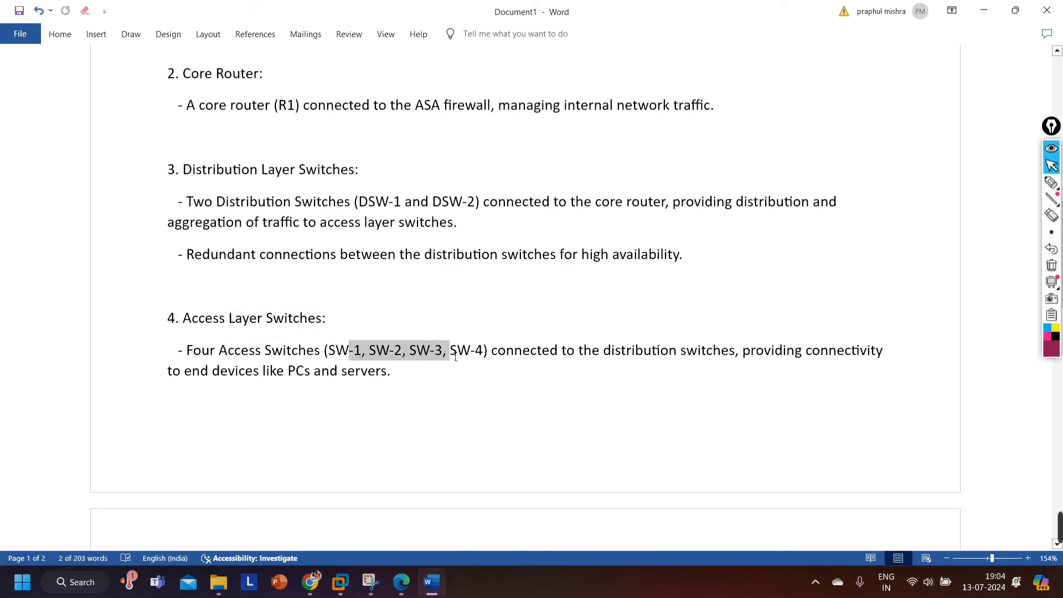
scroll(404, 397, down, 3)
scroll(471, 343, down, 8)
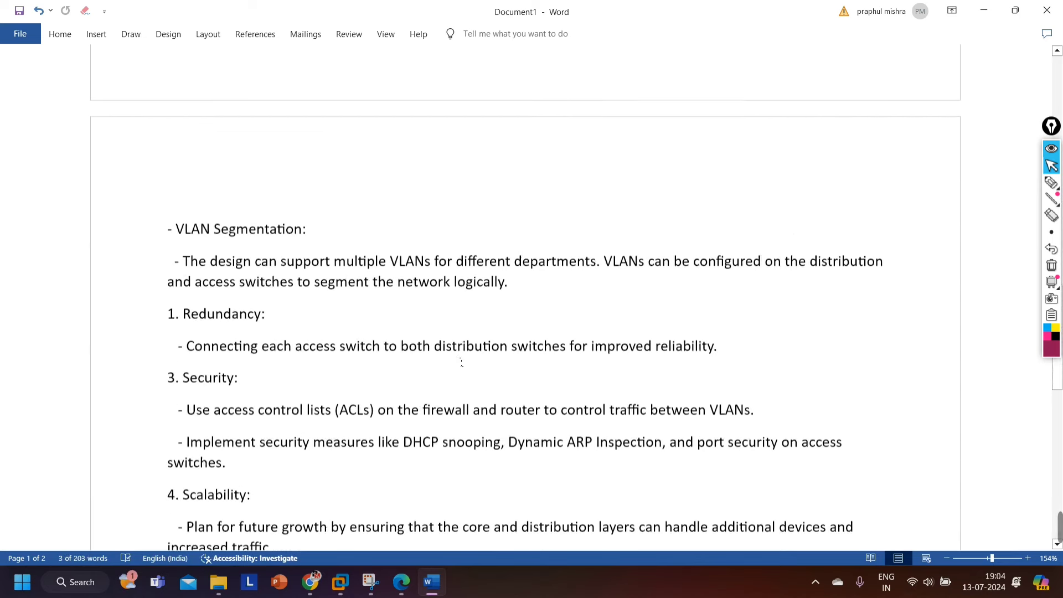
Read the VLAN segmentation, redundancy, security and scalability notes, and return to the topology diagram in the document
drag(188, 221, 308, 222)
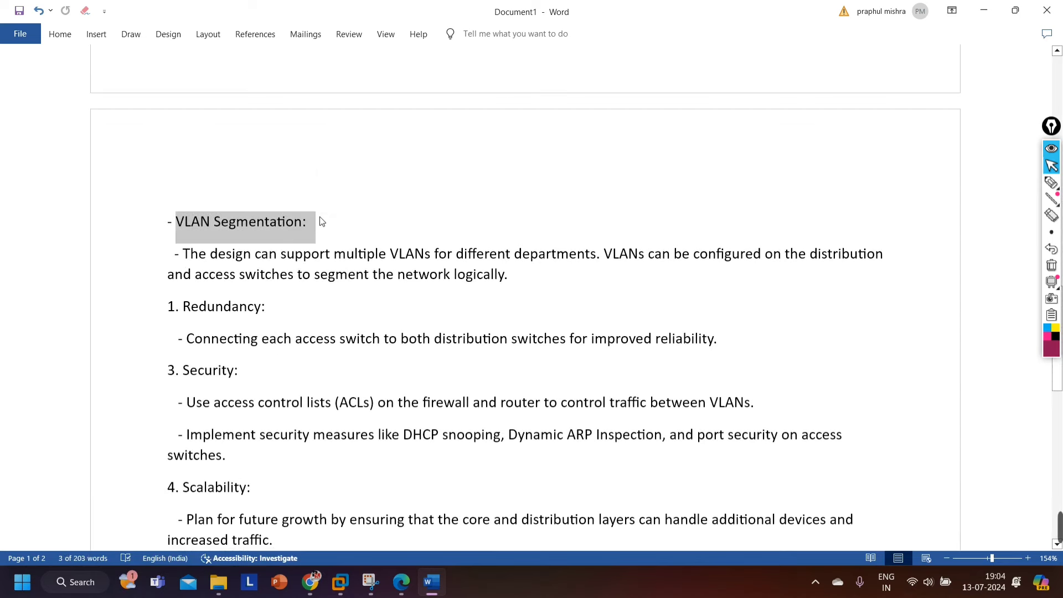
click(285, 331)
scroll(288, 310, down, 1)
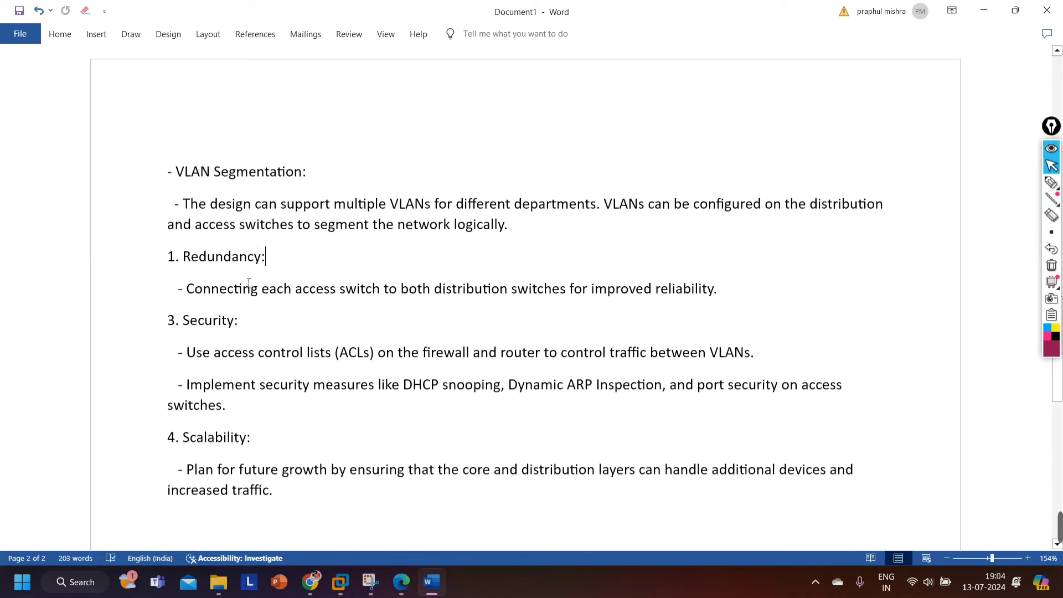
drag(344, 203, 838, 233)
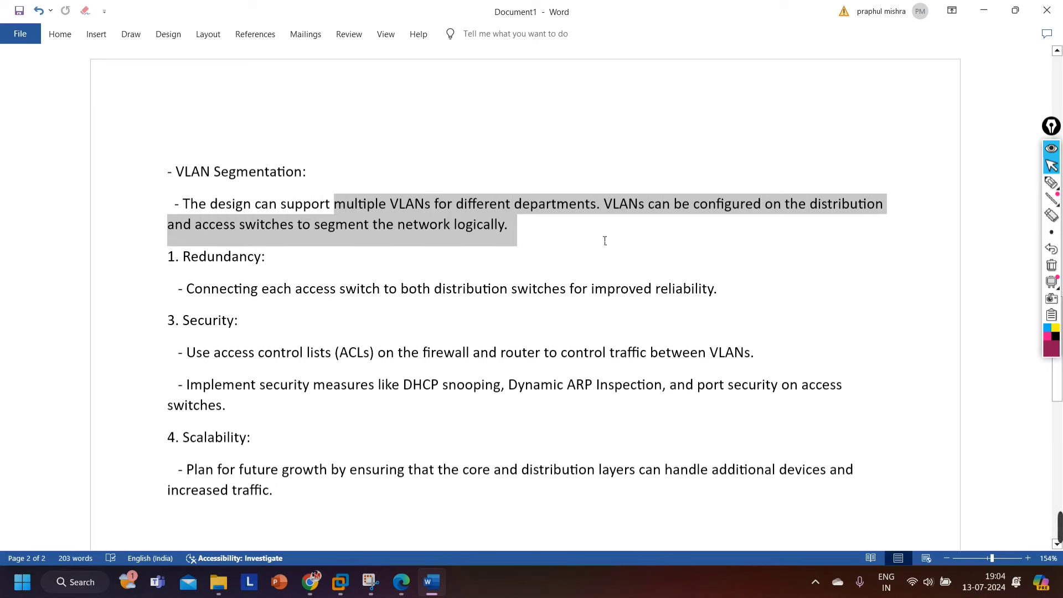
drag(605, 241, 602, 239)
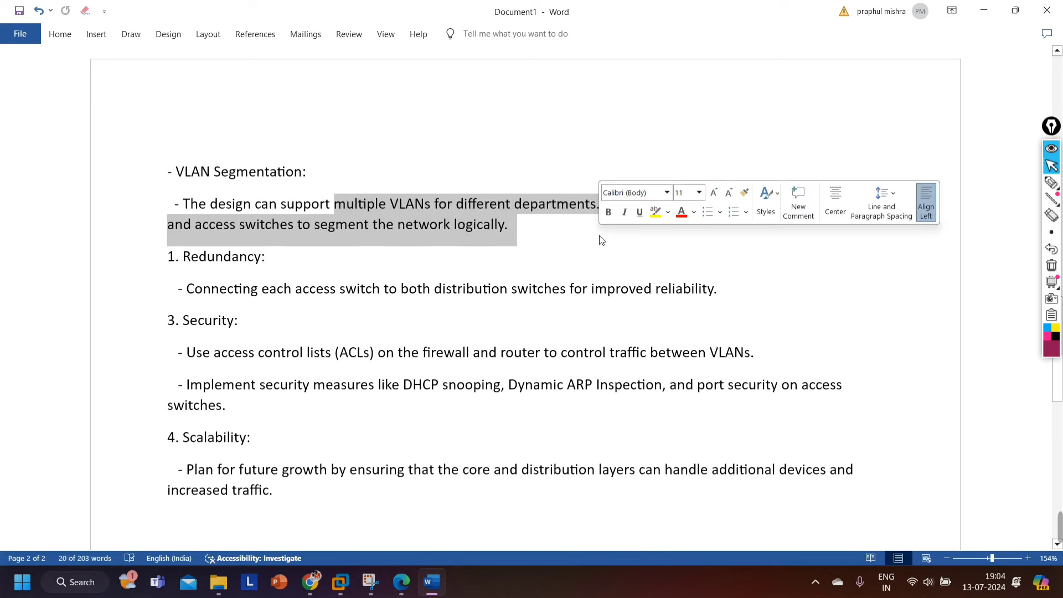
click(599, 240)
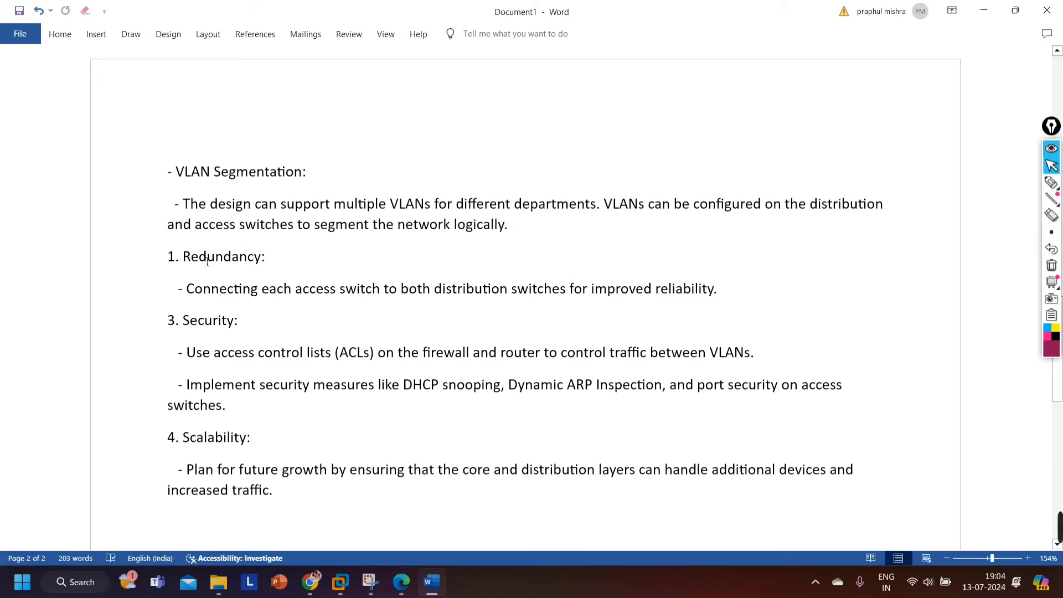
drag(261, 256, 370, 241)
drag(332, 302, 495, 308)
scroll(387, 397, down, 9)
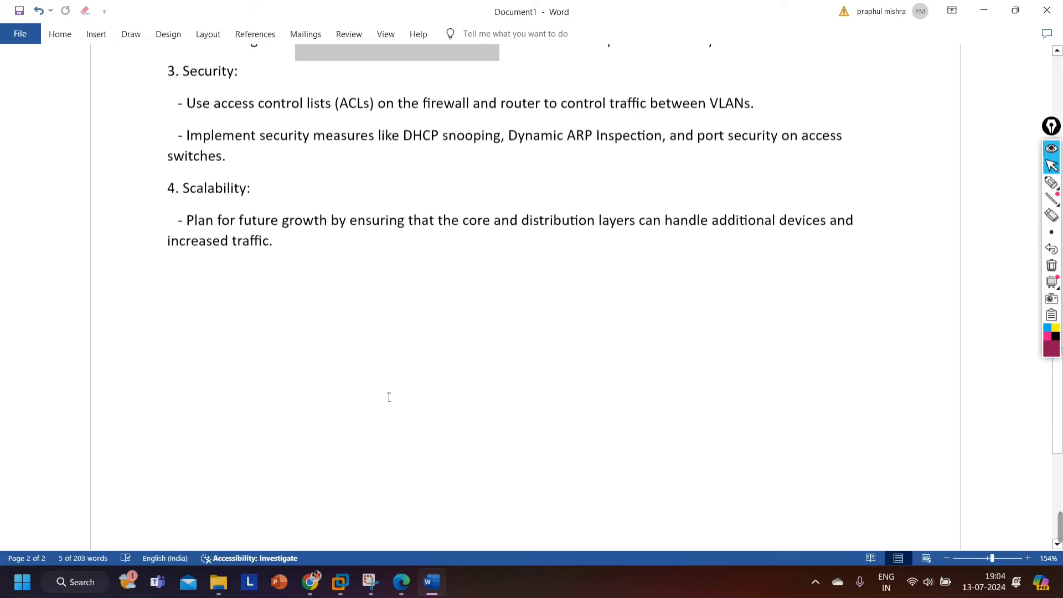
scroll(382, 405, up, 11)
scroll(382, 395, up, 15)
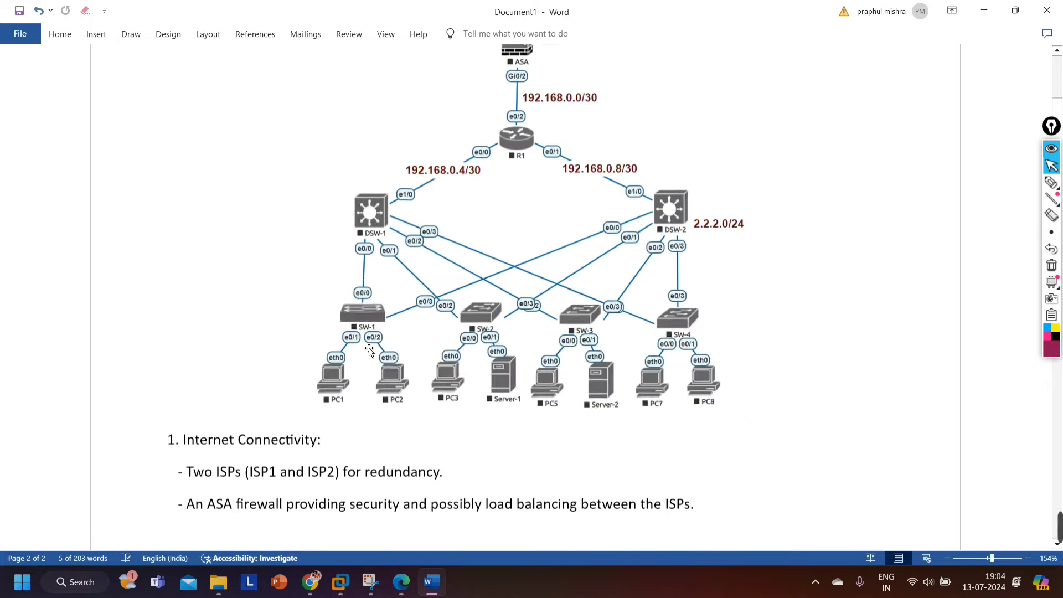
Switch to the EVE topology, open the ISP1 console and answer NO to the initial configuration dialog
click(984, 7)
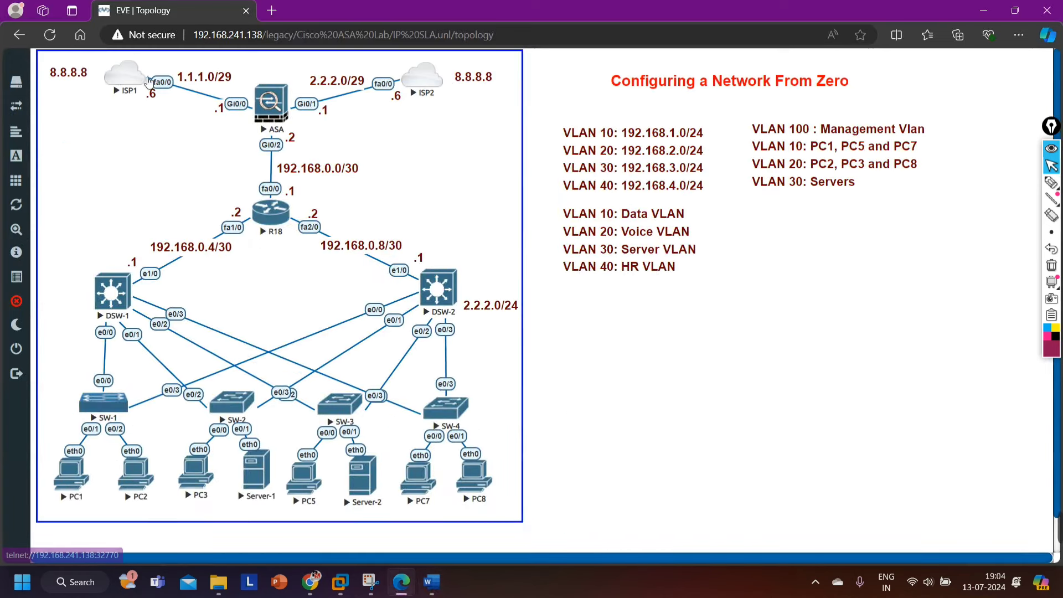
click(126, 81)
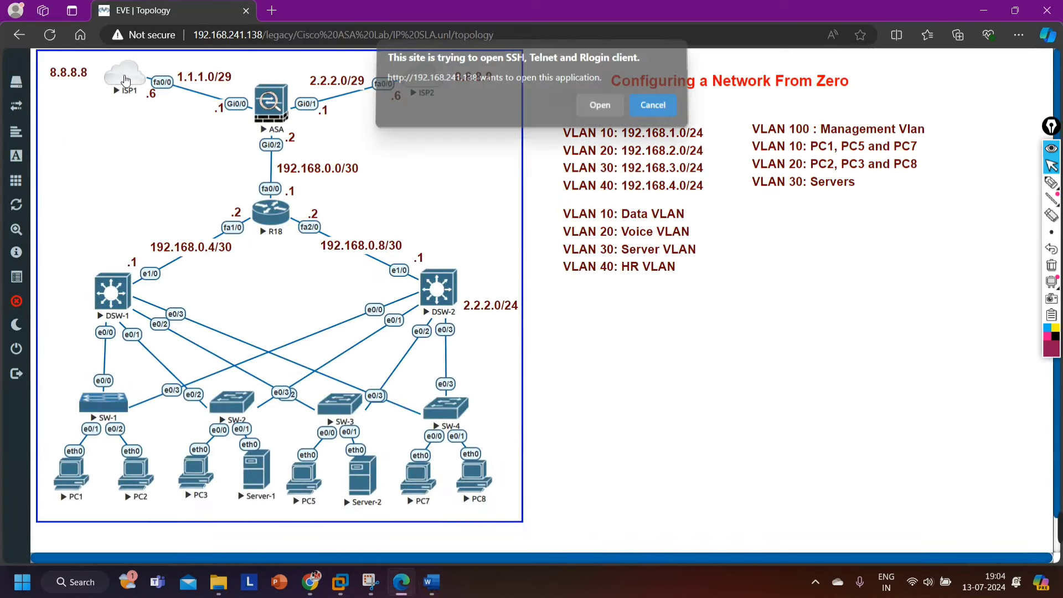
click(600, 104)
drag(542, 84, 731, 314)
text(NO)
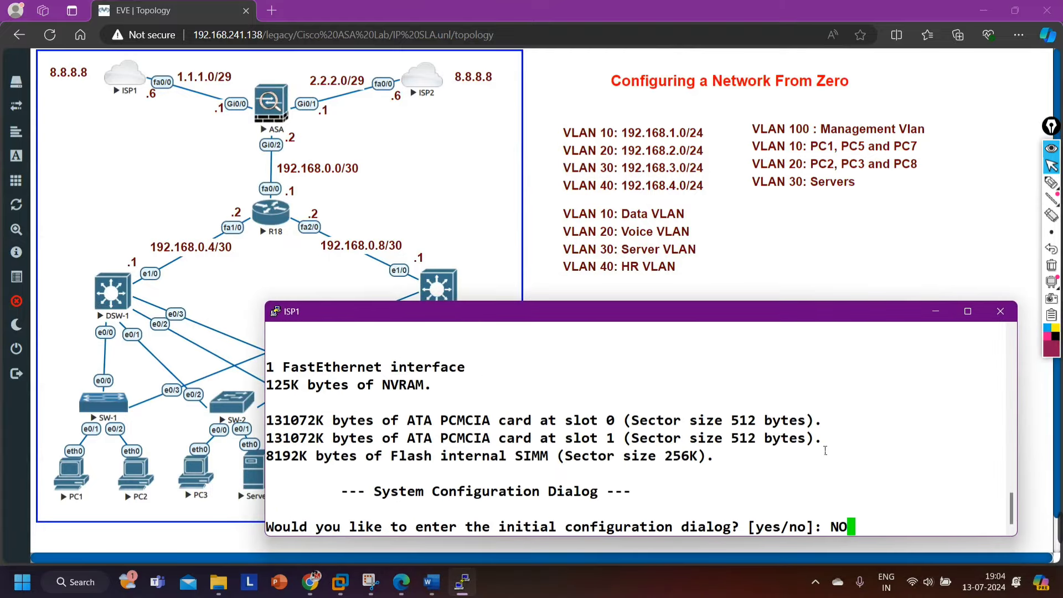
key(Return)
Open the ISP2 console from the topology and answer no to its initial configuration dialog
click(437, 87)
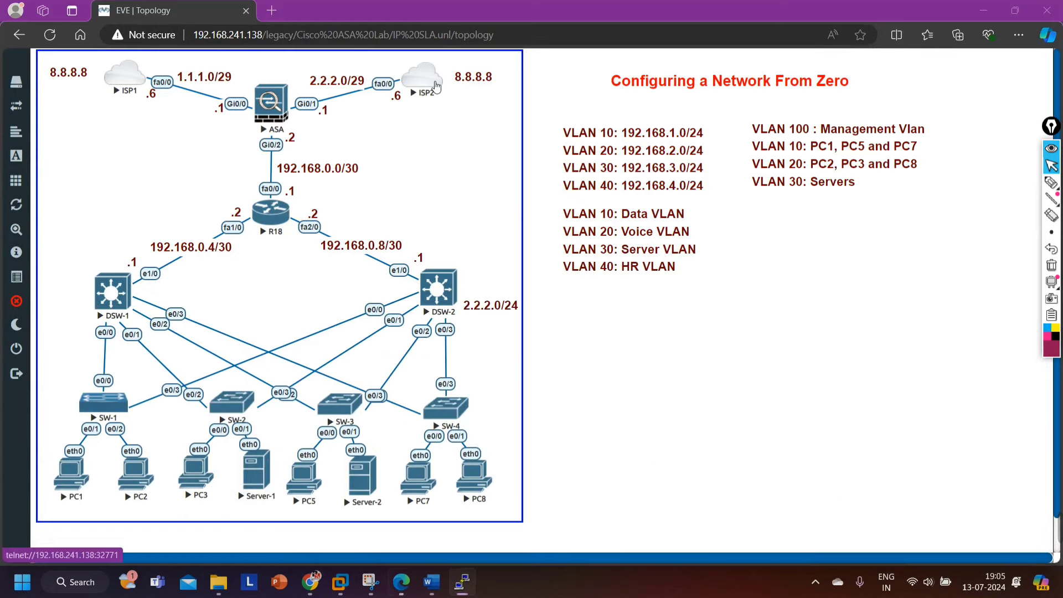
click(598, 109)
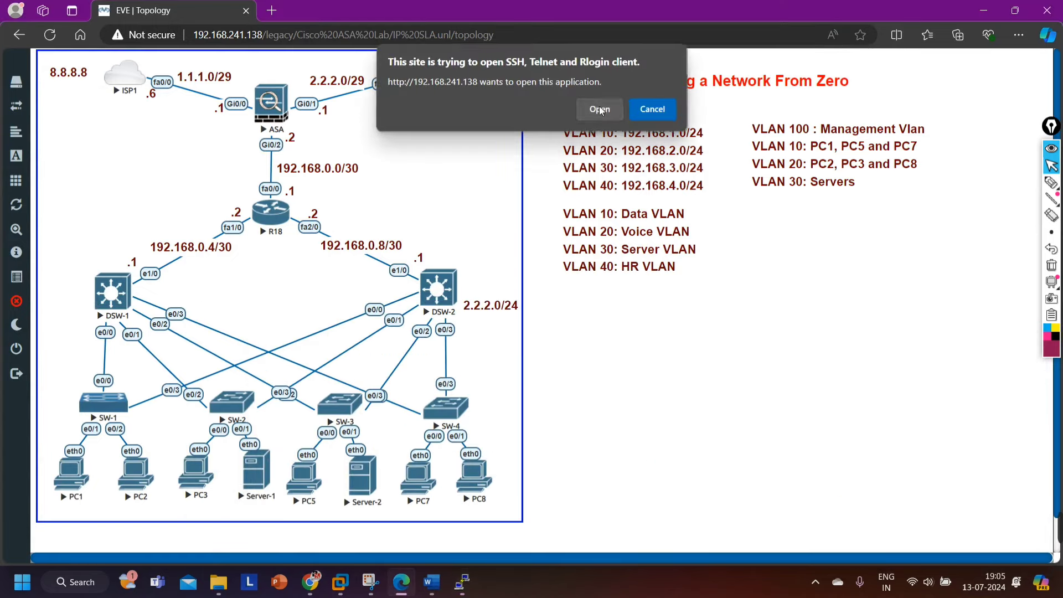
drag(584, 105, 741, 317)
text(no)
key(Return)
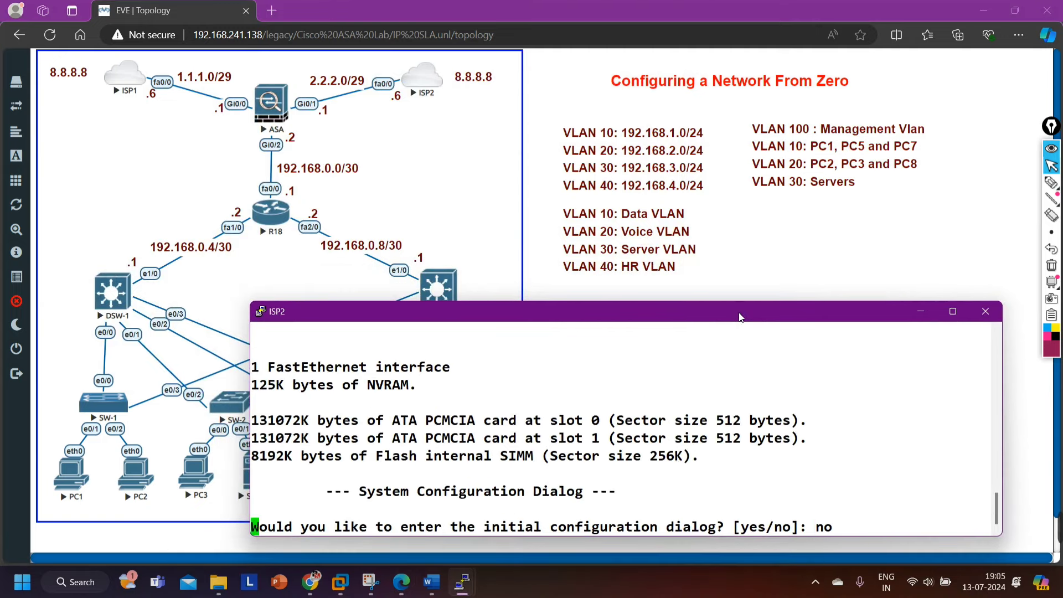
Return to the ISP1 console, enter privileged mode and start global configuration with conf t
mouse_move(462, 582)
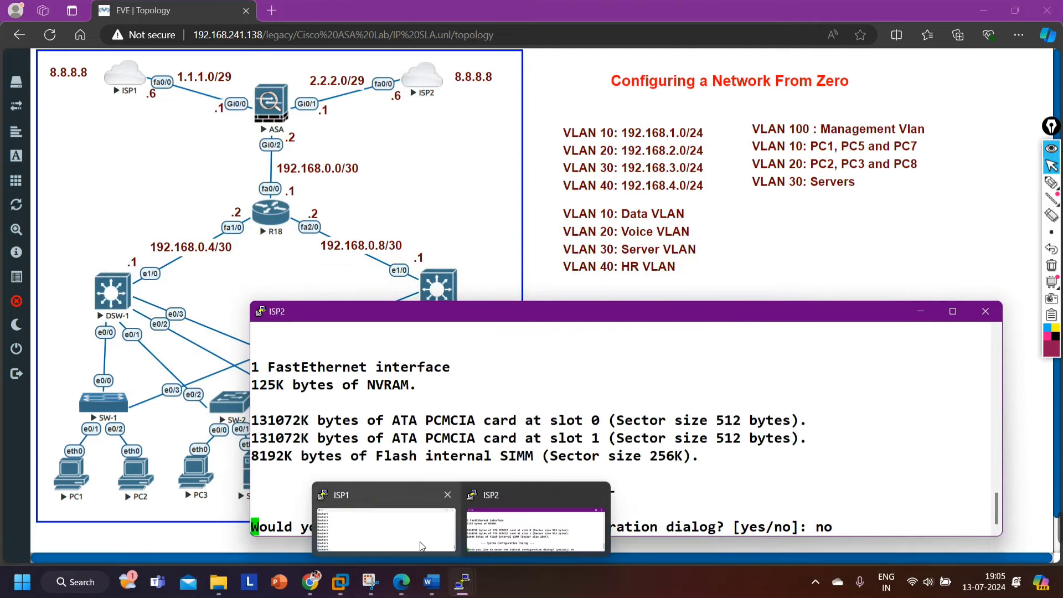
click(422, 545)
text(en)
key(Return)
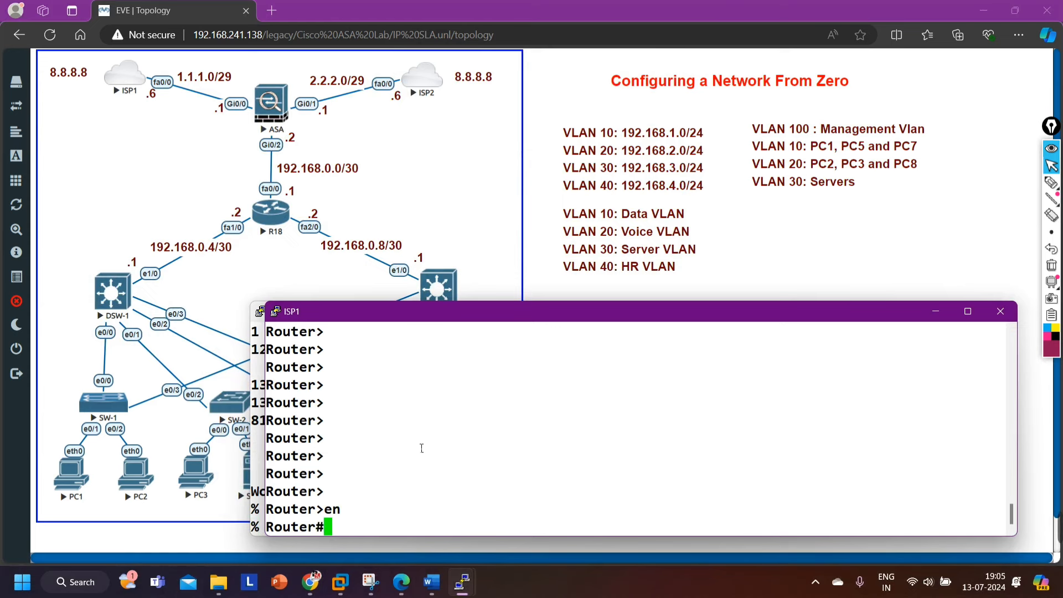
text(coinf)
key(Return)
key(Return)
key(Return)
key(Return)
text(conf t)
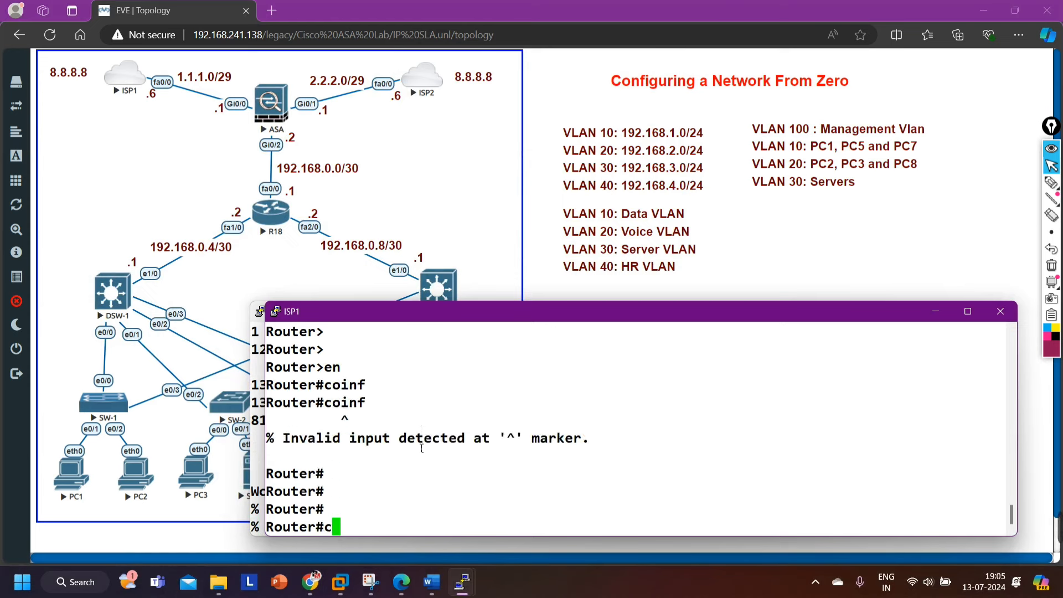
key(Return)
key(Return)
key(Return)
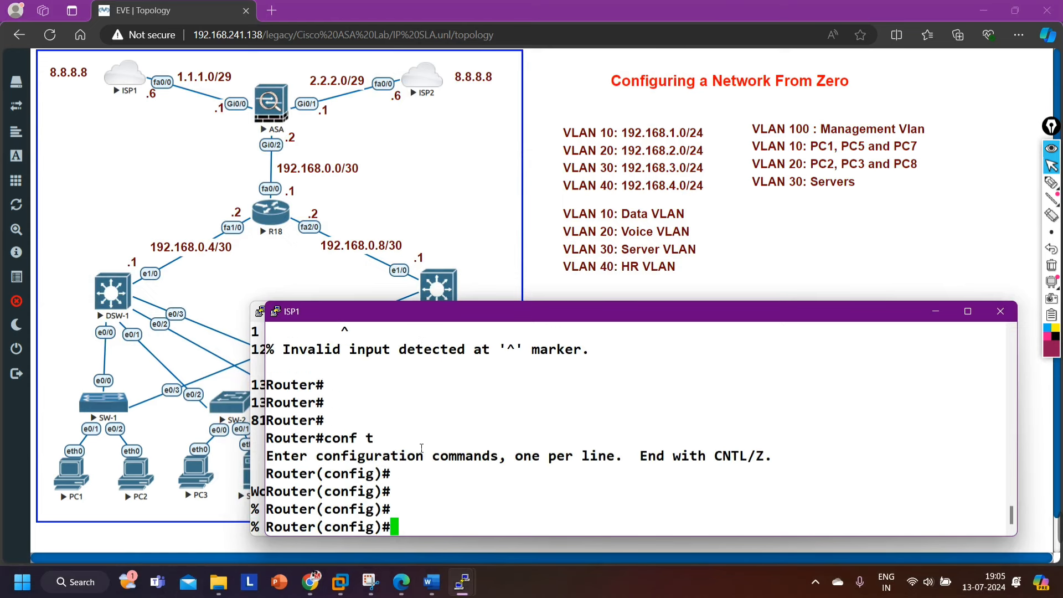
Set the ISP1 router's hostname to ISP-1
text(ho)
key(Tab)
text(IP)
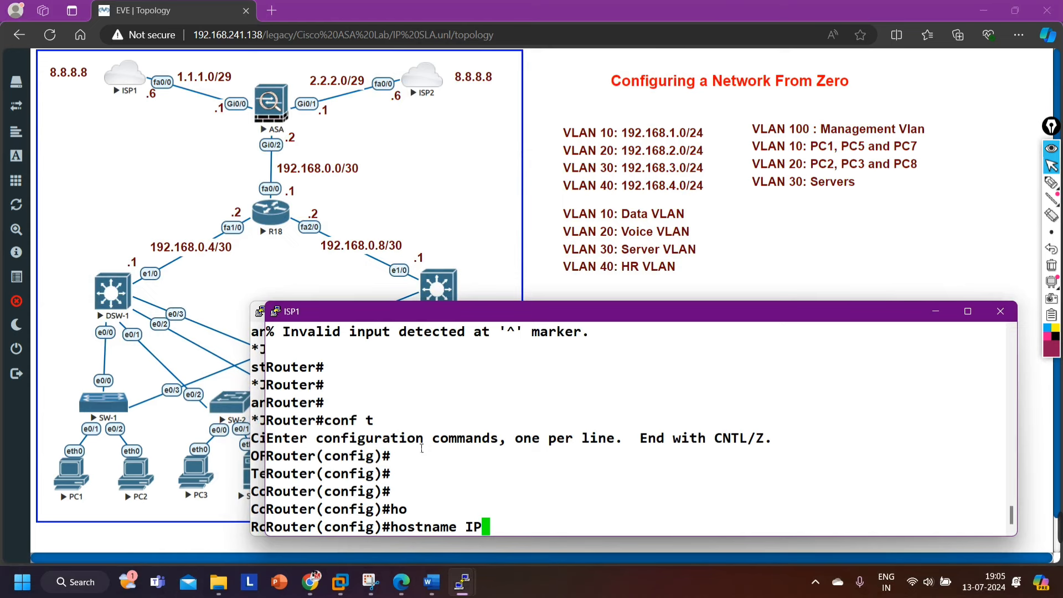
key(BackSpace)
text(SP-1)
key(Return)
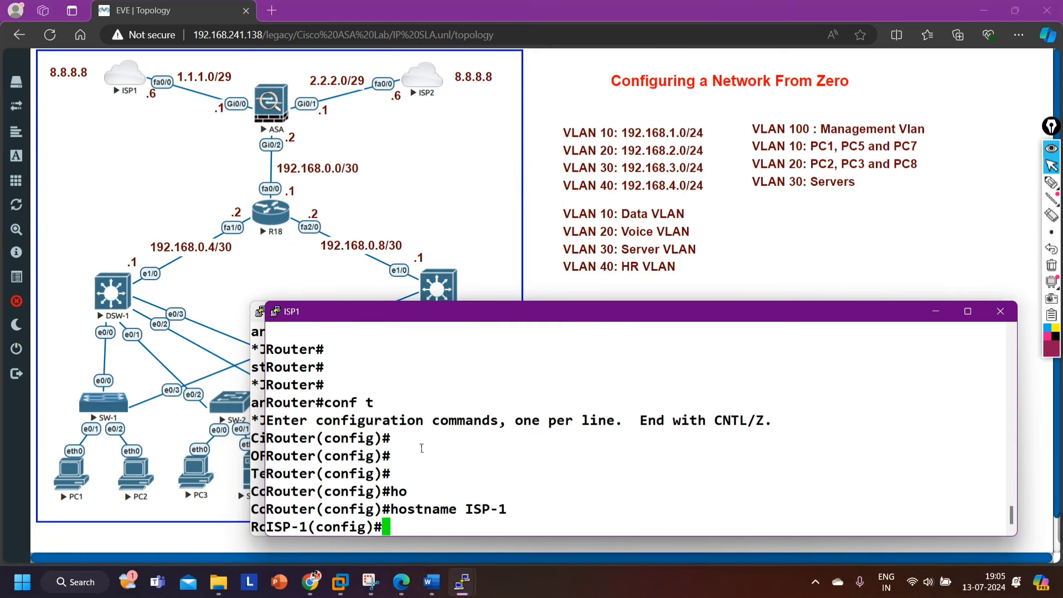
Enter interface f0/0 on ISP-1 and enable it with no shutdown
text(int )
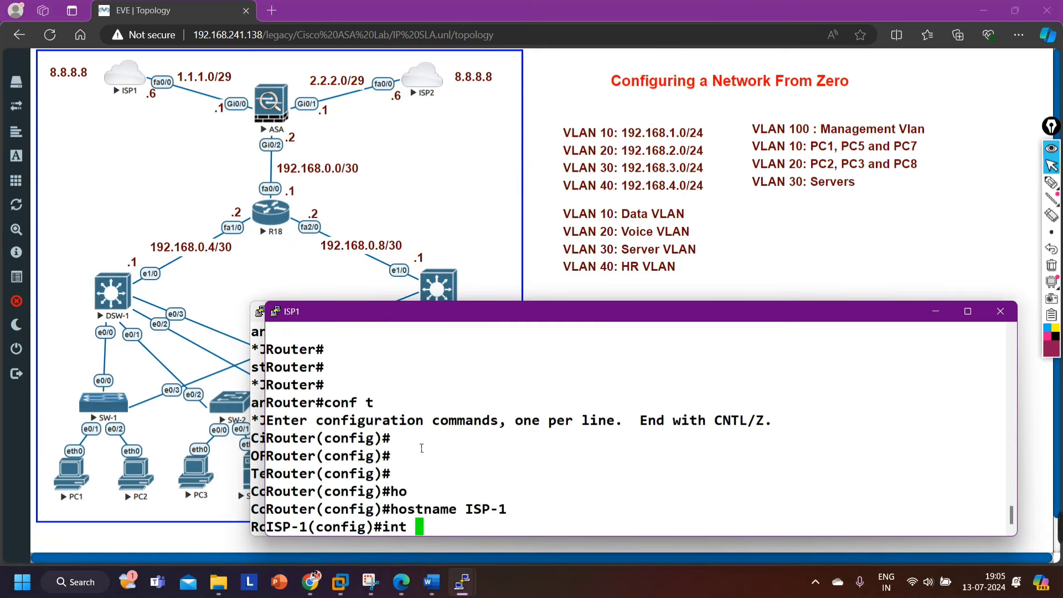
text(f0/0)
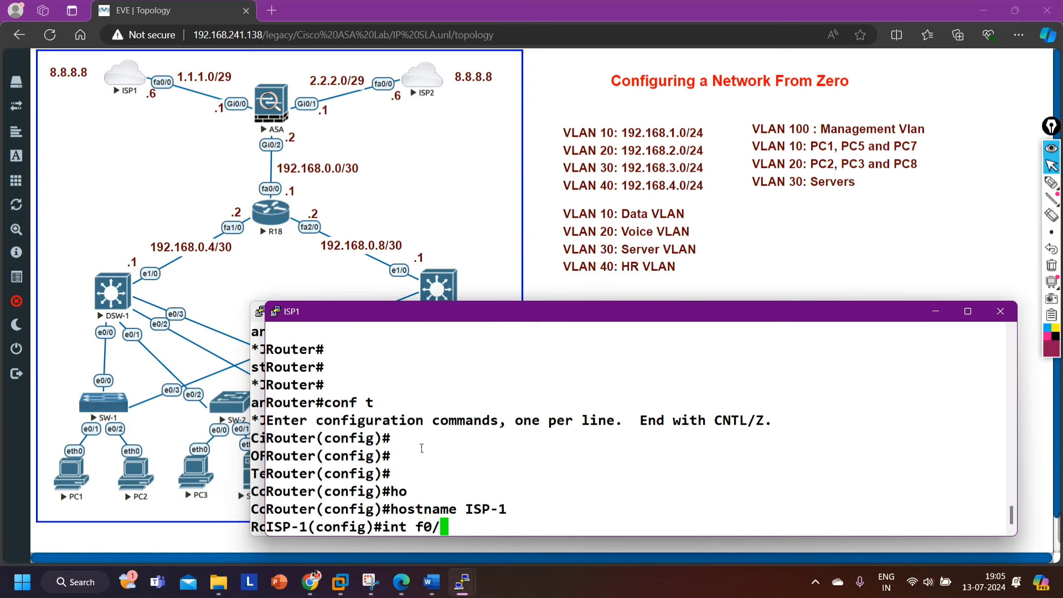
key(Return)
text(no sh)
key(Tab)
key(Return)
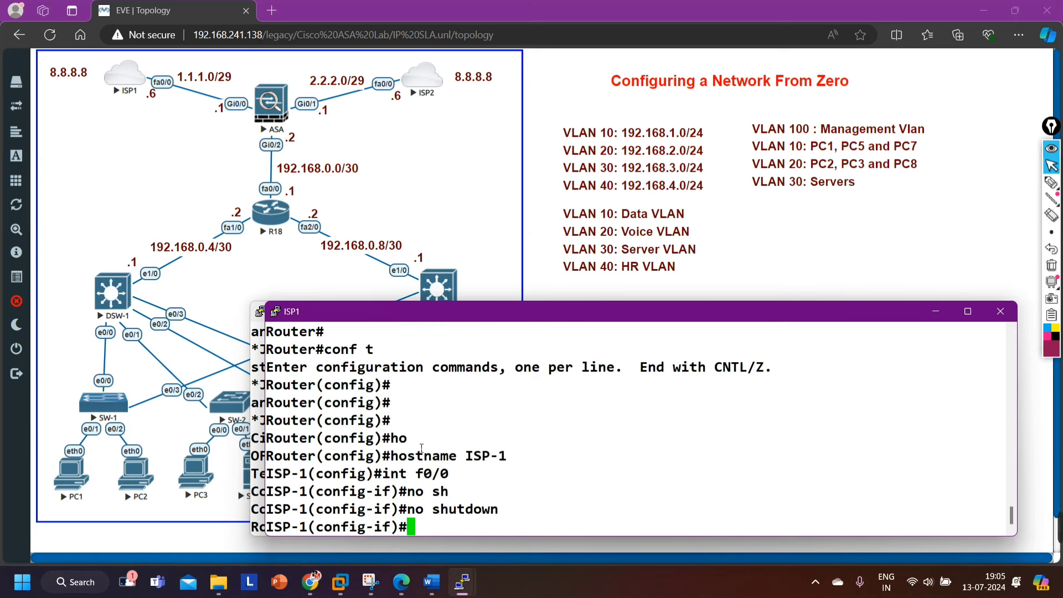
Assign IP address 1.1.1.6 with mask 255.255.255.248 to f0/0 on ISP-1 and exit interface configuration
text(ip add)
key(Tab)
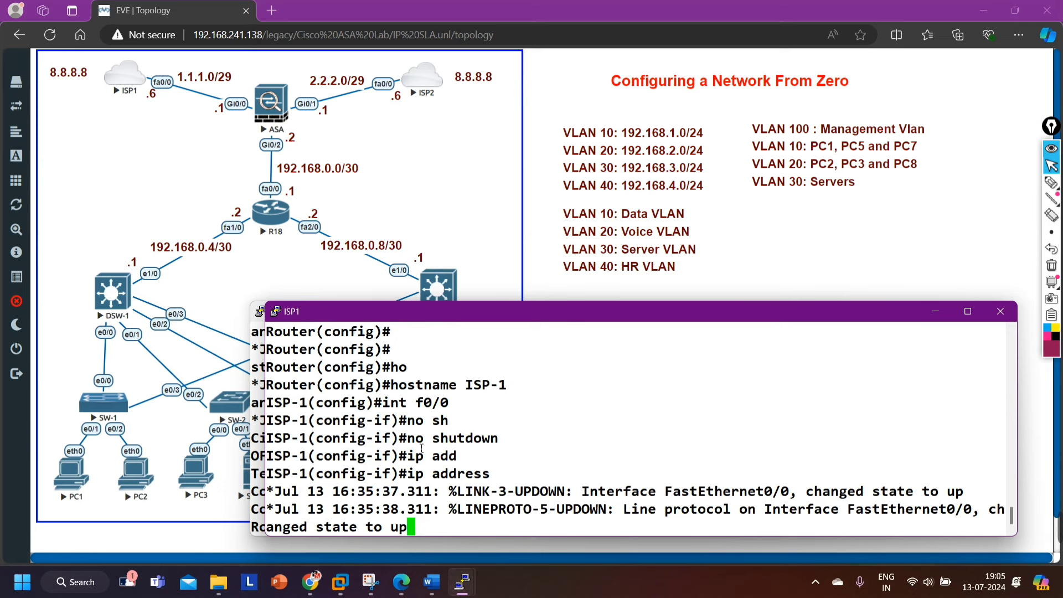
key(Tab)
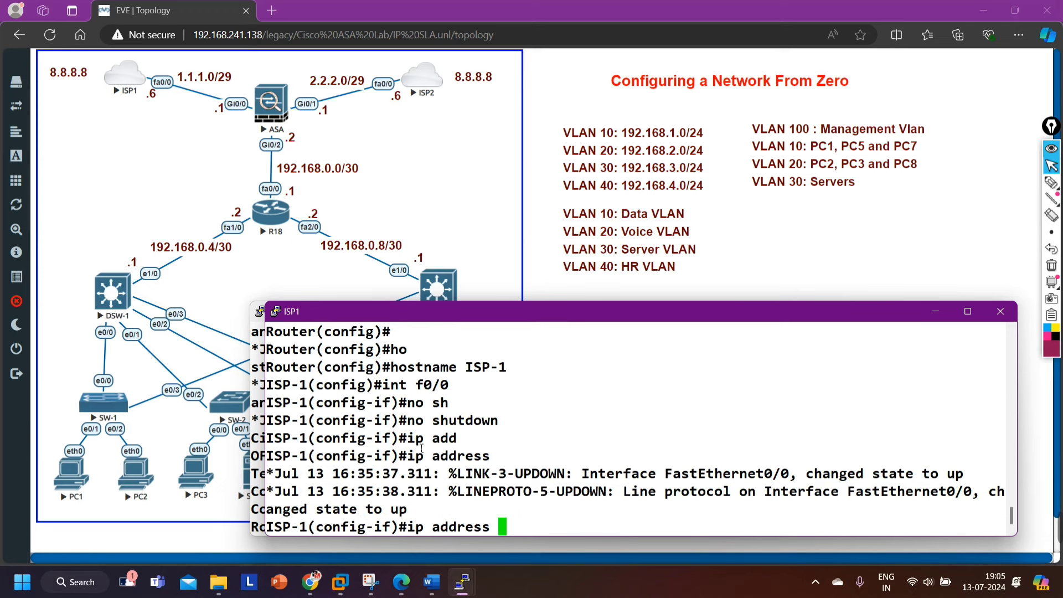
text(1.1.1.6)
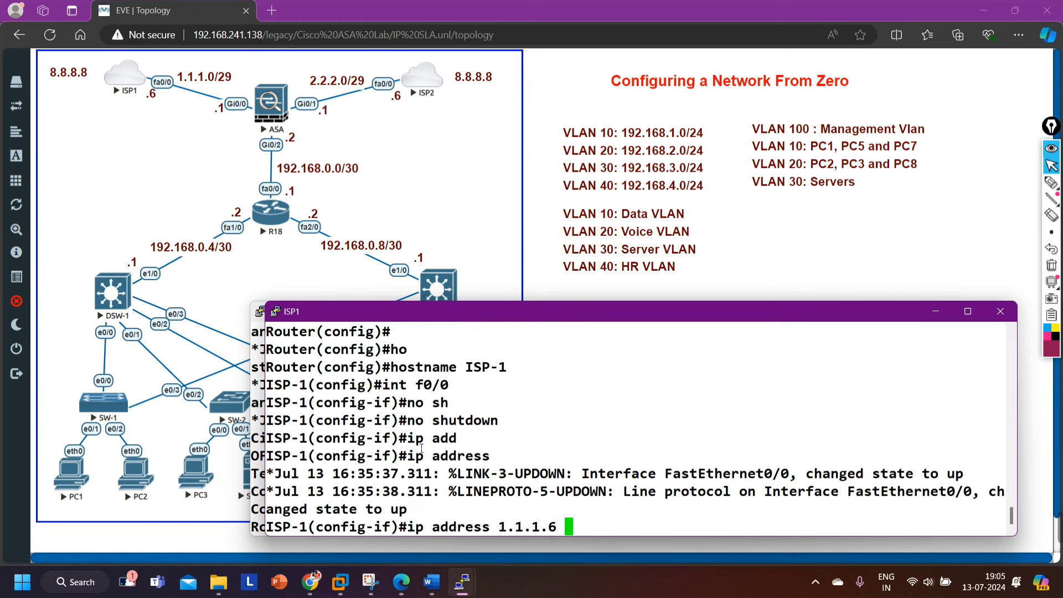
text(255.25)
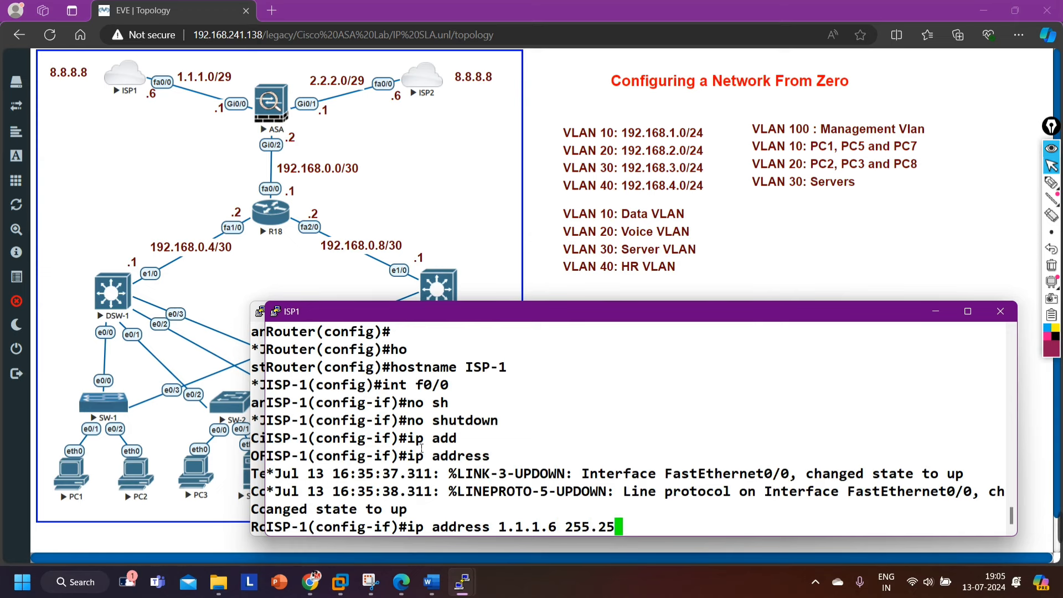
text(5.255.248)
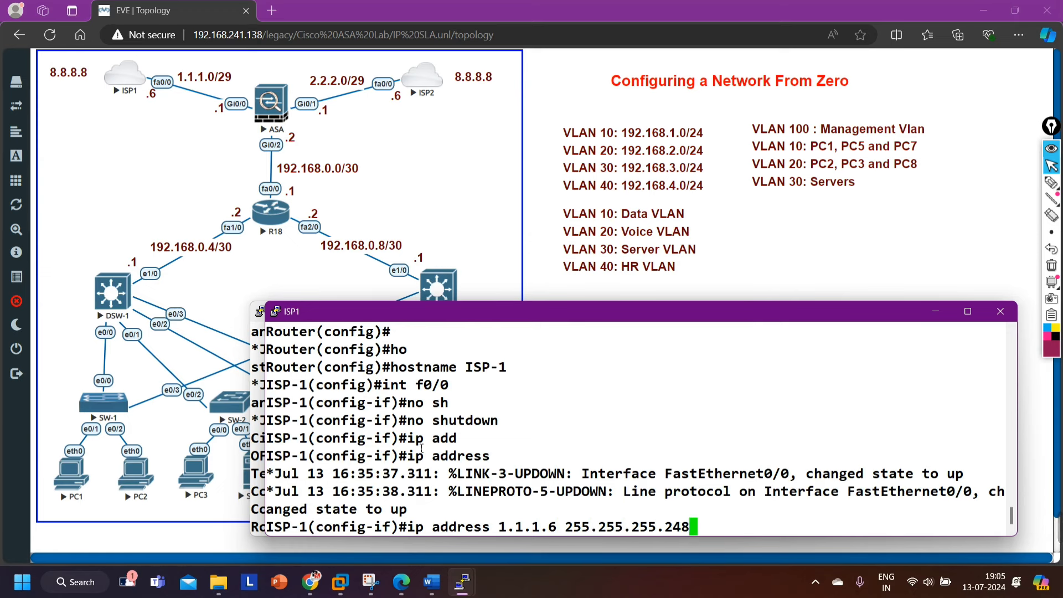
key(Return)
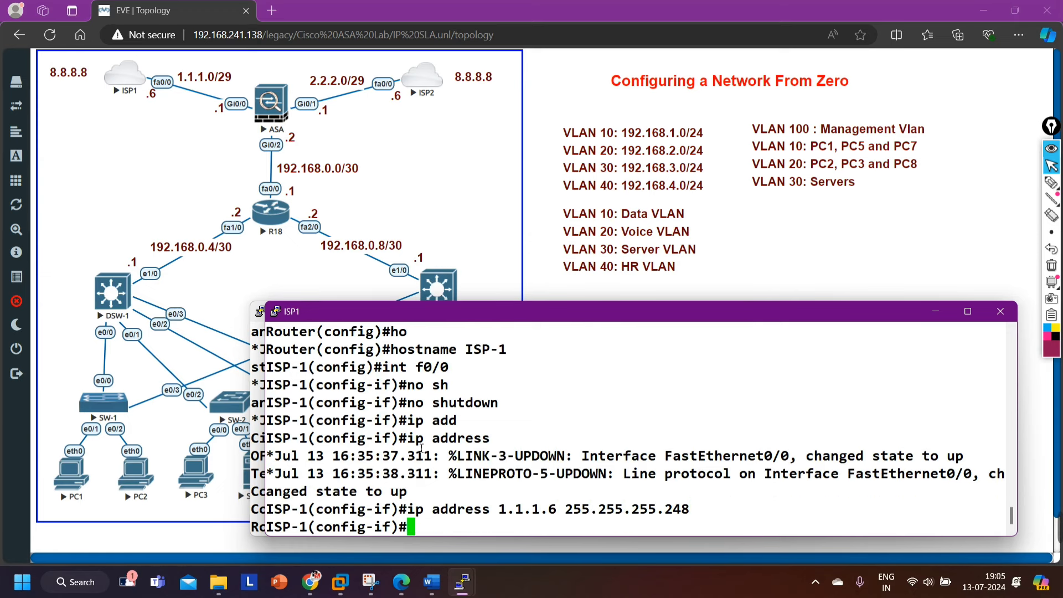
text(exi)
key(Return)
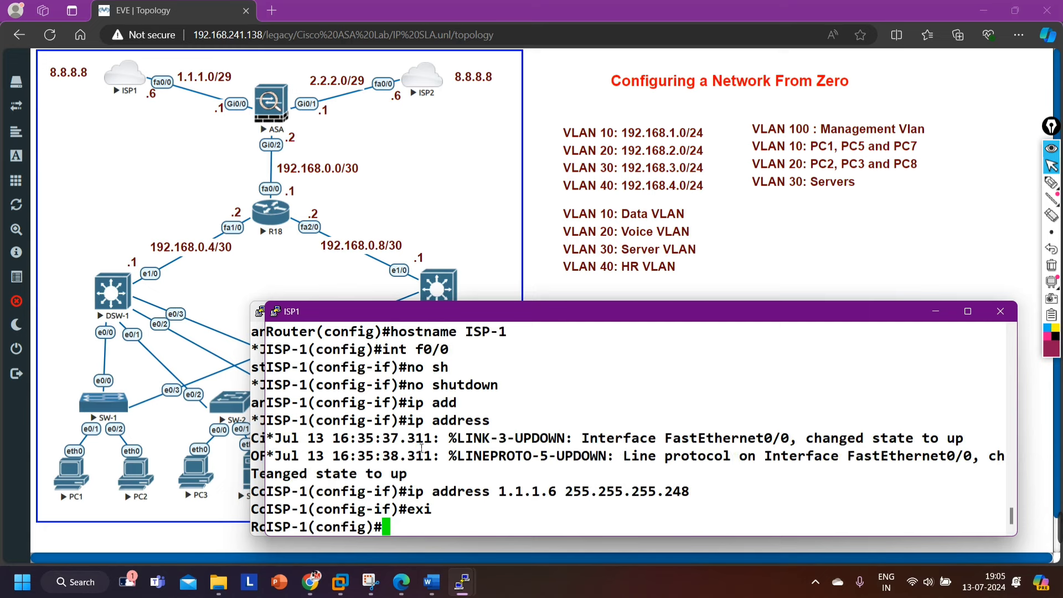
Create loopback interface l1 on ISP-1 and assign it IP address 8.8.8.8 with mask 255.255.255.255
text(int)
key(Tab)
text(l1)
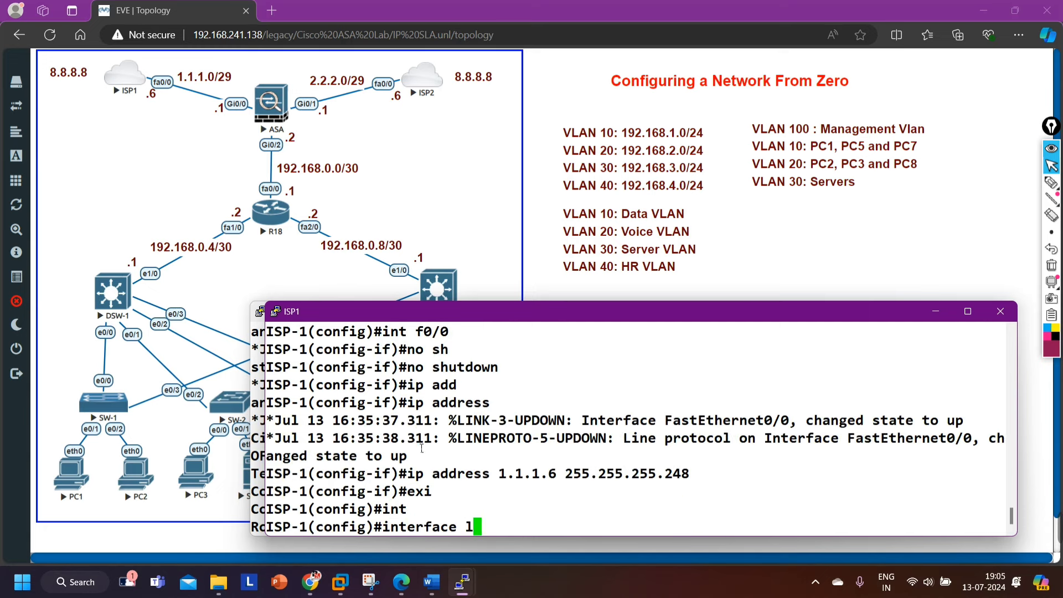
key(Return)
text(ip add)
key(Tab)
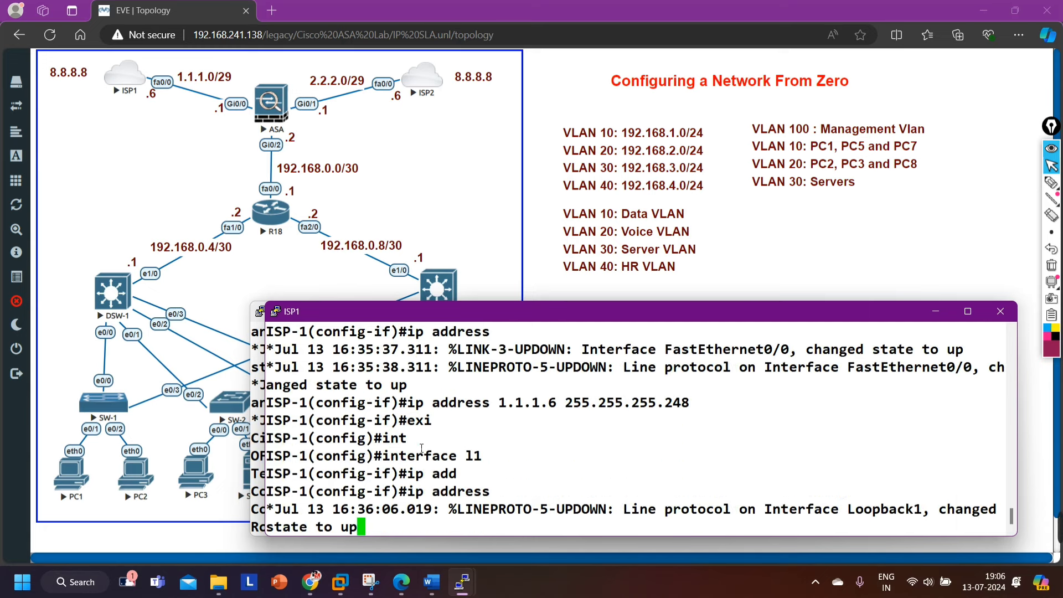
text(8.8.8.8)
key(Tab)
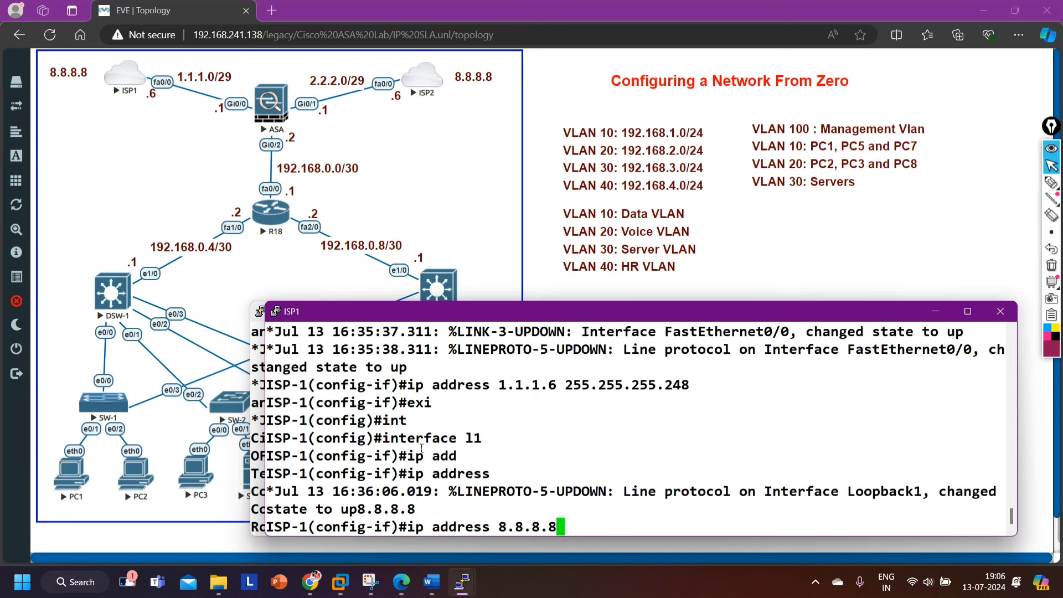
text(255.255.25)
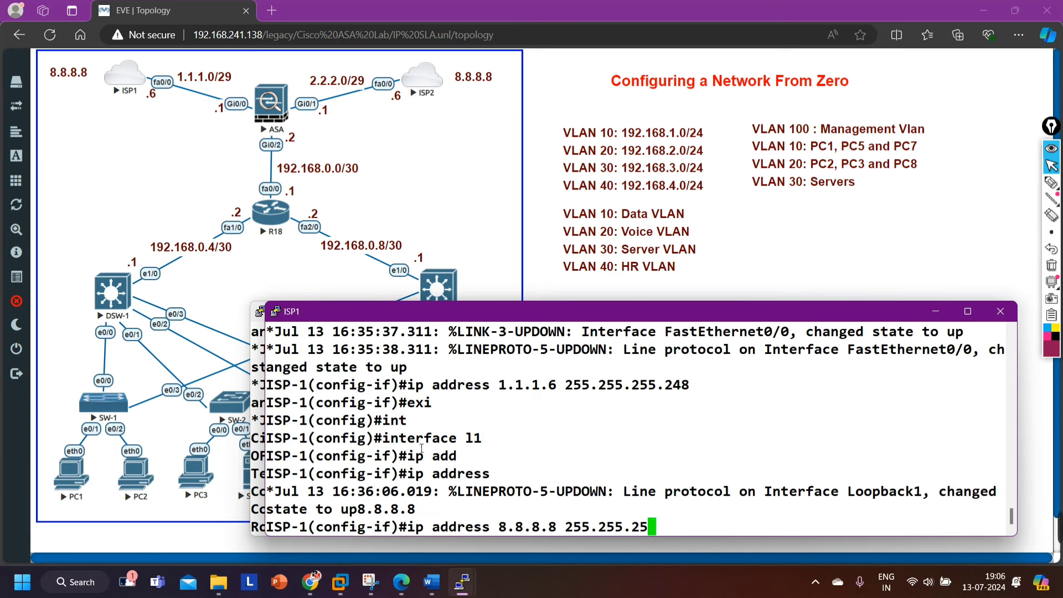
text(5.255)
key(Return)
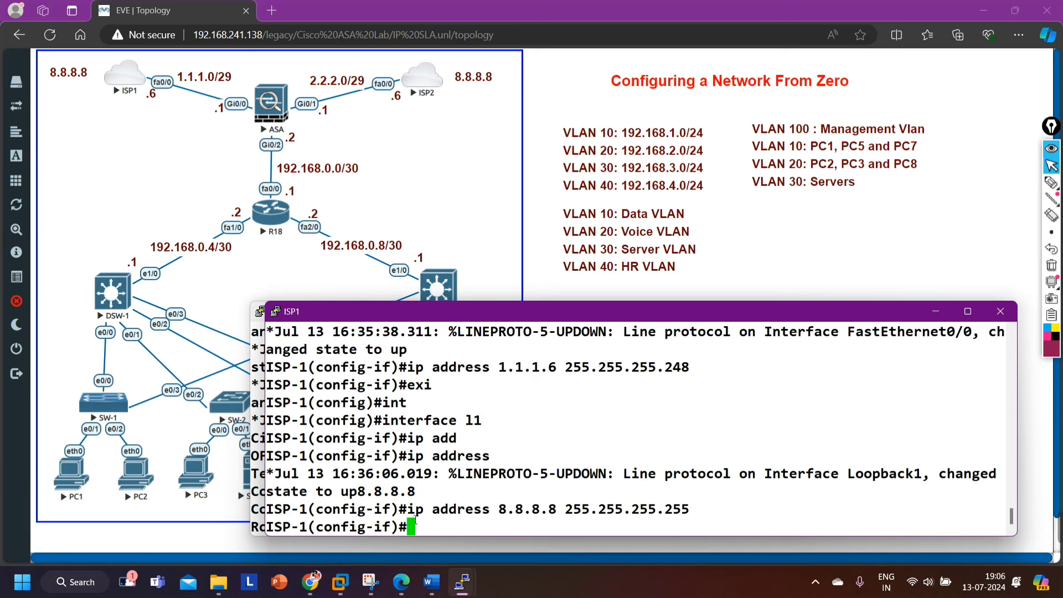
drag(492, 511, 558, 510)
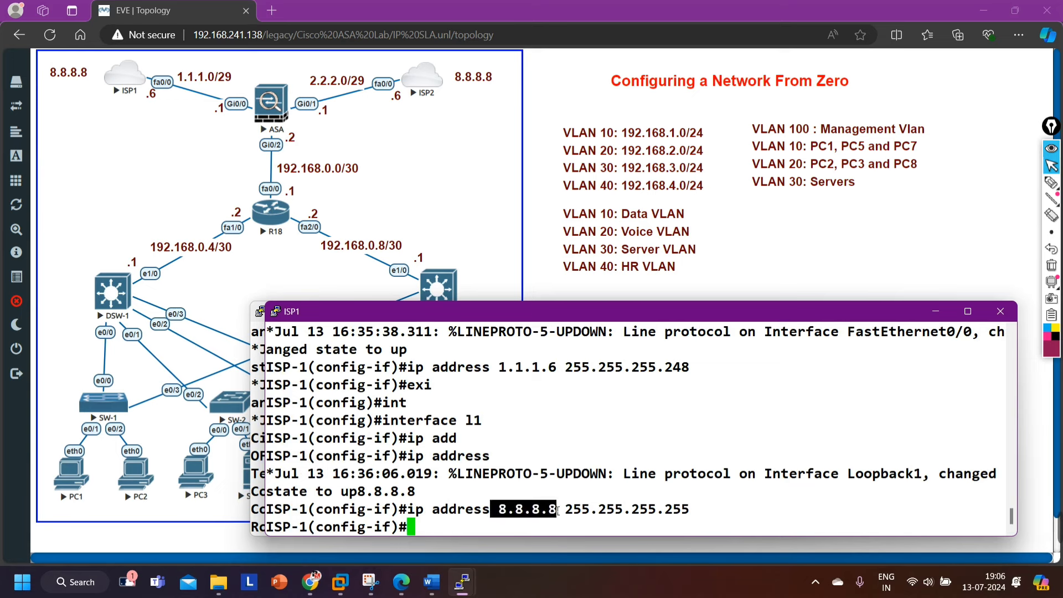
Leave configuration mode on ISP-1 and save the configuration with wr
text(exi)
key(Return)
key(Return)
key(ctrl+z)
key(Return)
key(Return)
key(Return)
text(wr)
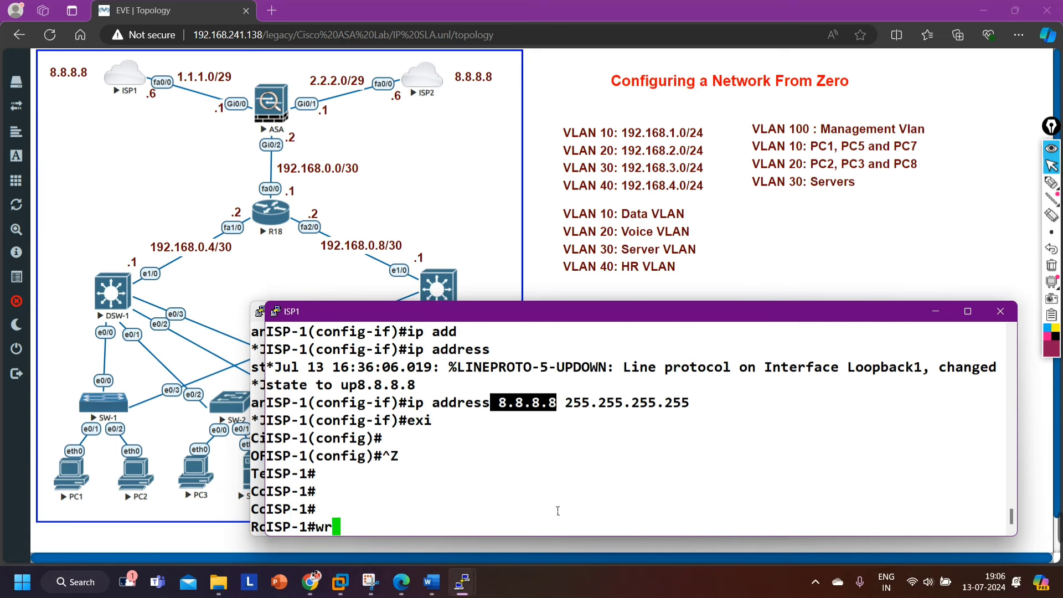
key(Return)
key(Return)
key(Return)
key(Return)
key(Return)
key(Return)
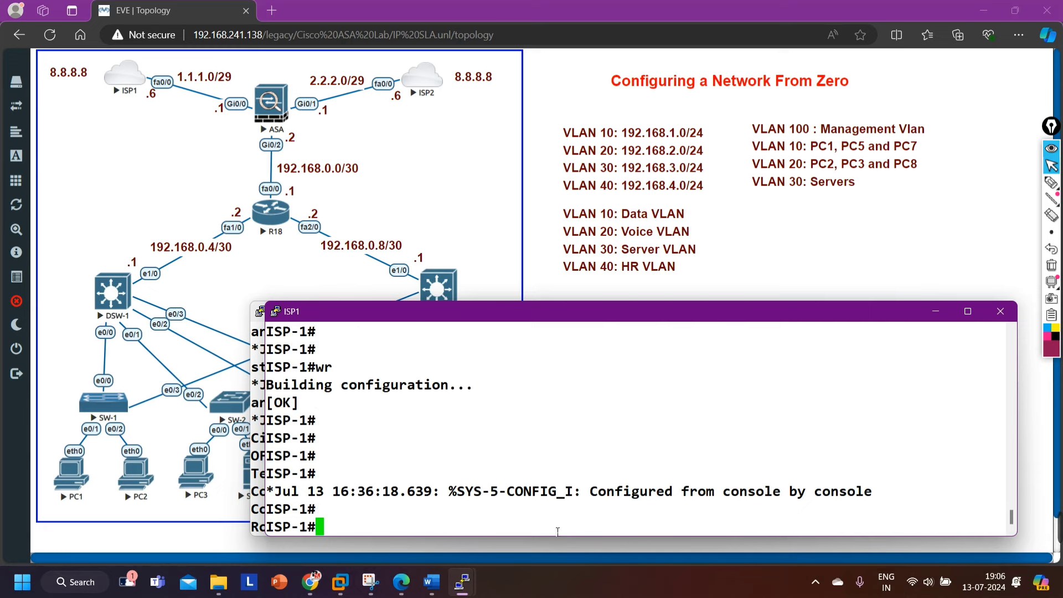
Re-enter global configuration mode from the terminal on ISP-1
text(conf)
key(Tab)
key(Return)
key(Return)
key(Return)
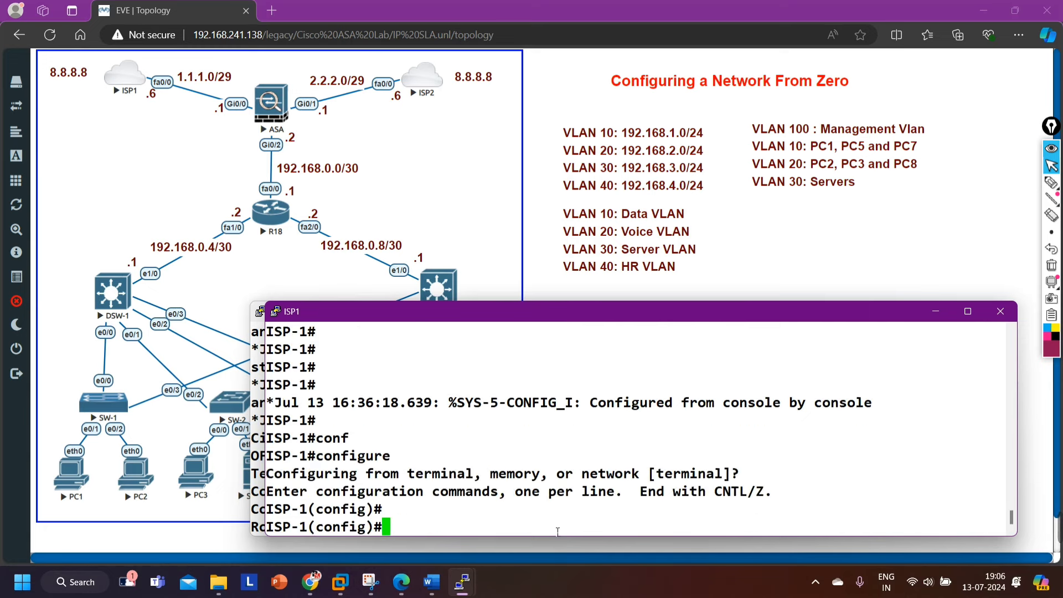
key(Return)
key(Return)
key(Return)
key(Return)
Add the description "connected to XYZ_Network" to interface f0/0 on ISP-1
text(int f0/0)
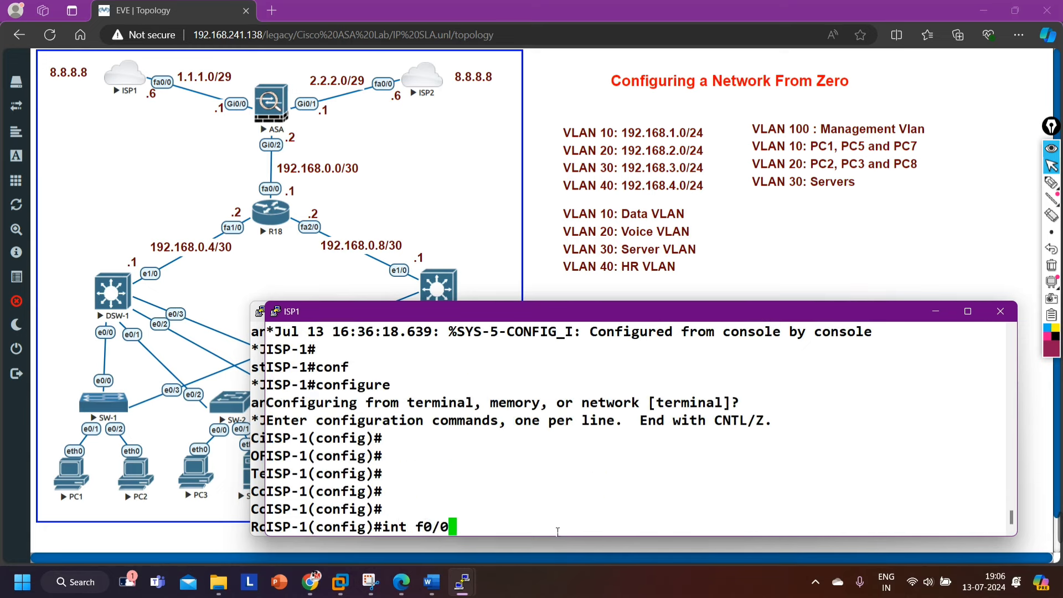
key(Return)
text(desc)
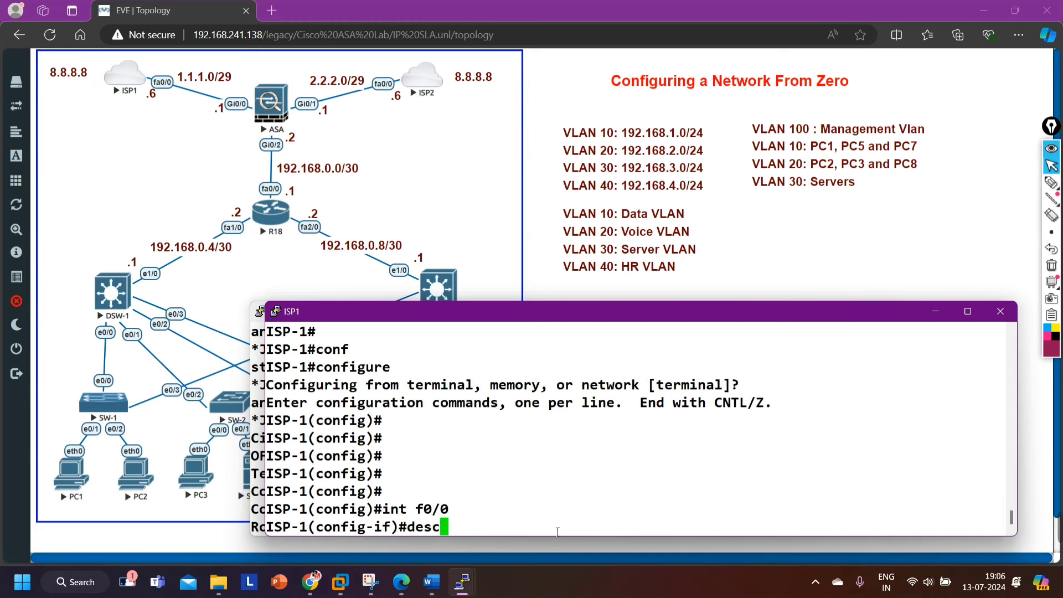
key(Tab)
text(con)
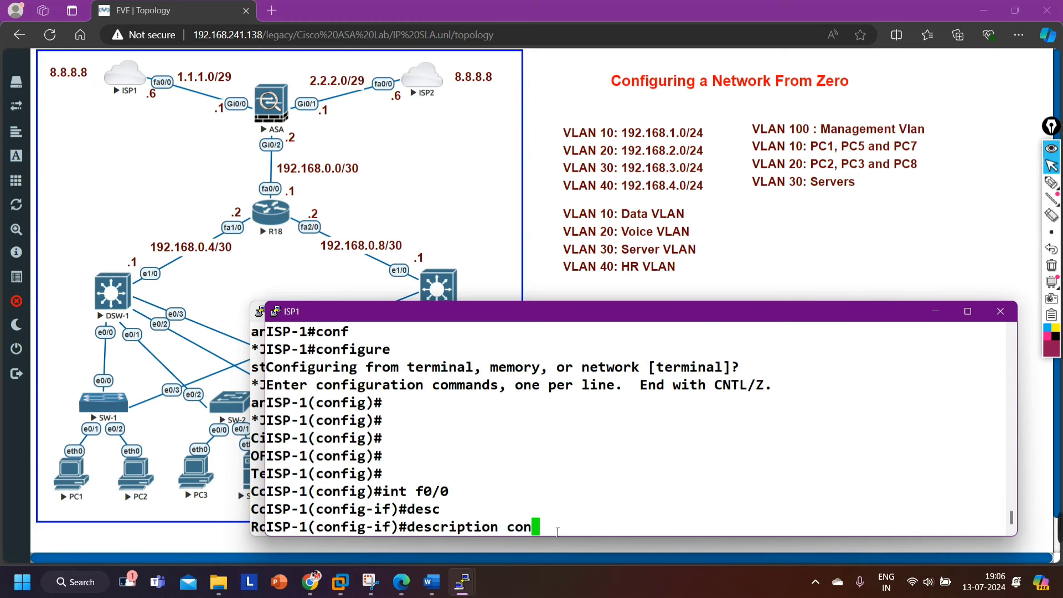
text(nected to )
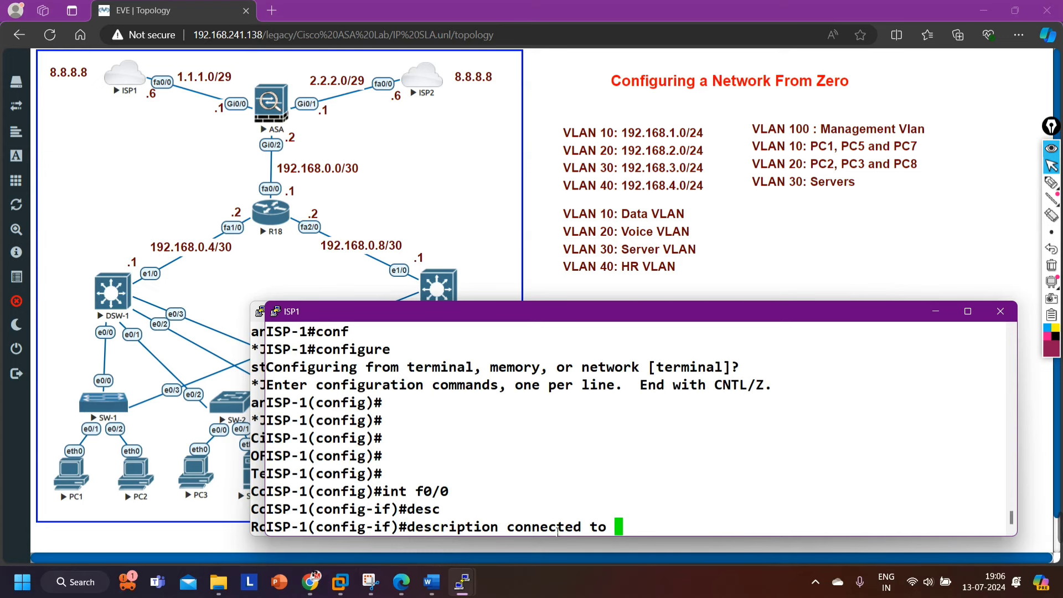
text(XYZ)
key(BackSpace)
text(_Network)
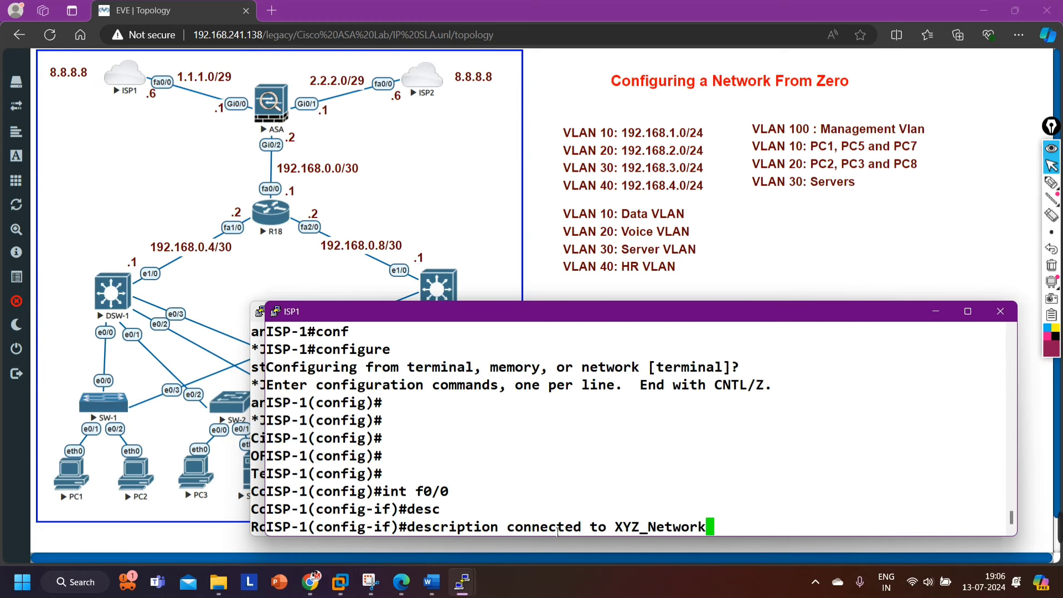
key(Return)
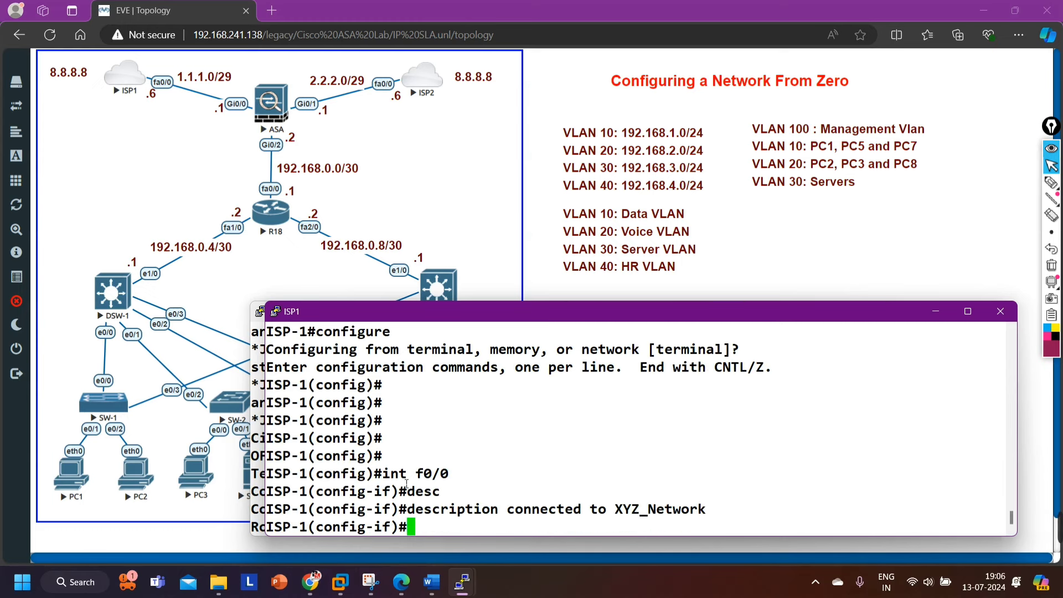
drag(619, 513, 644, 510)
key(Return)
Exit configuration mode, save the ISP-1 configuration again with wr, and close the ISP1 console session
text(exi)
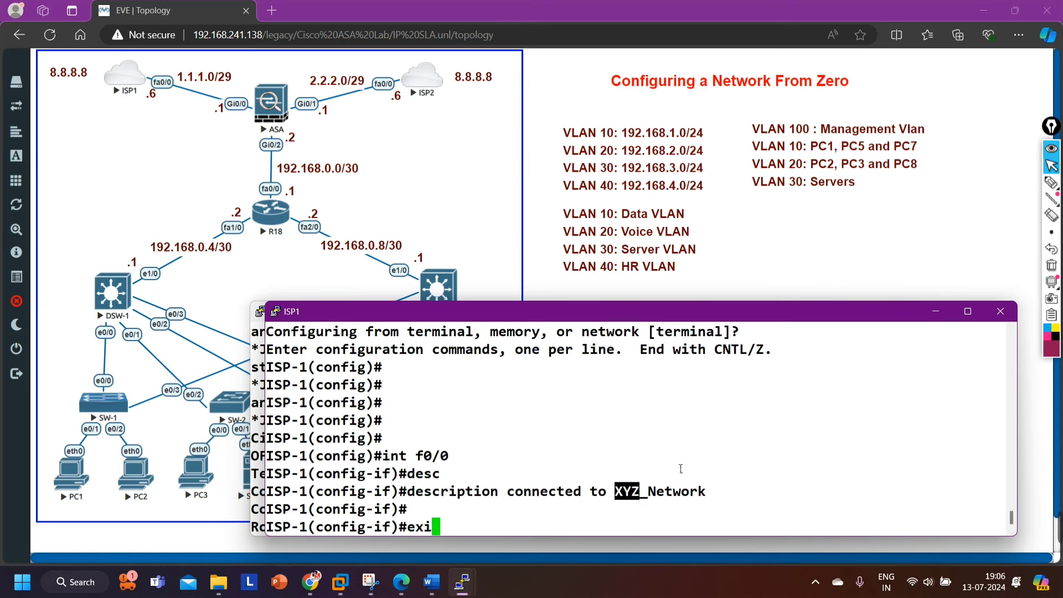
key(Return)
key(ctrl+z)
text(')
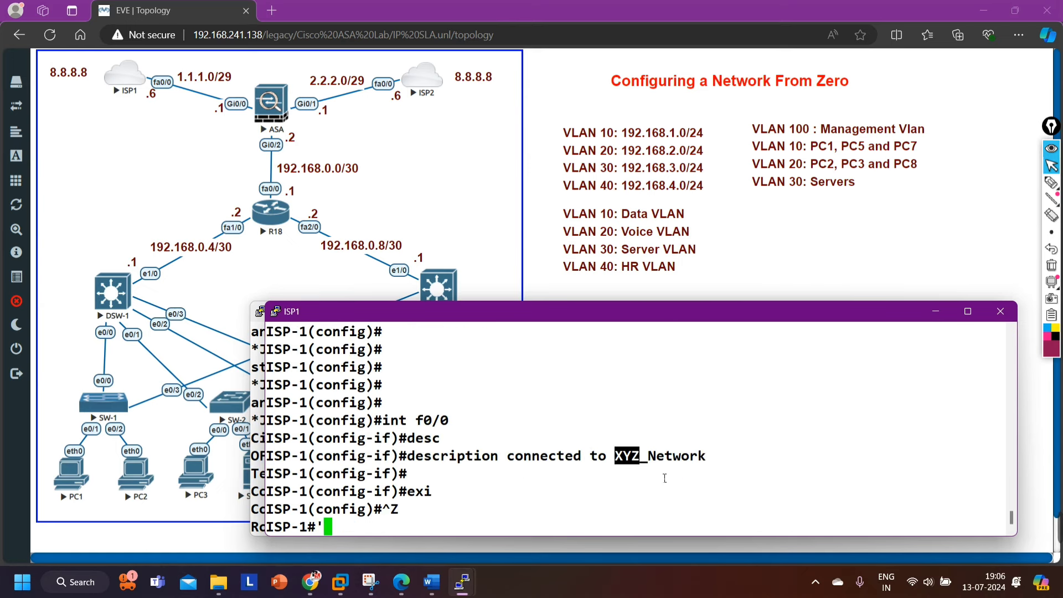
key(Return)
key(Return)
key(Return)
key(Return)
text(wr)
key(Return)
key(Return)
key(Return)
key(Return)
key(Return)
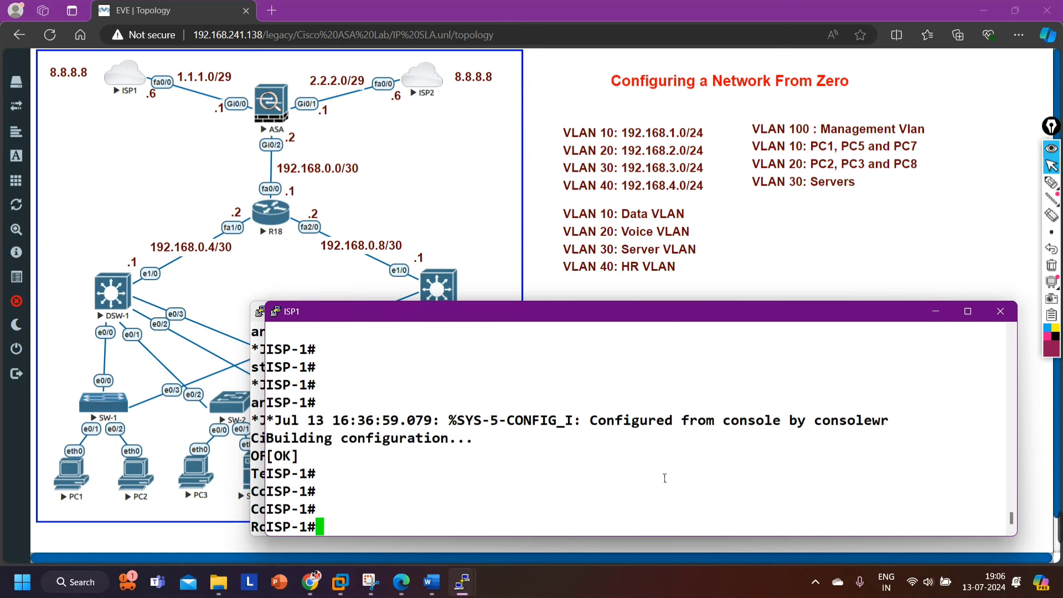
click(1001, 311)
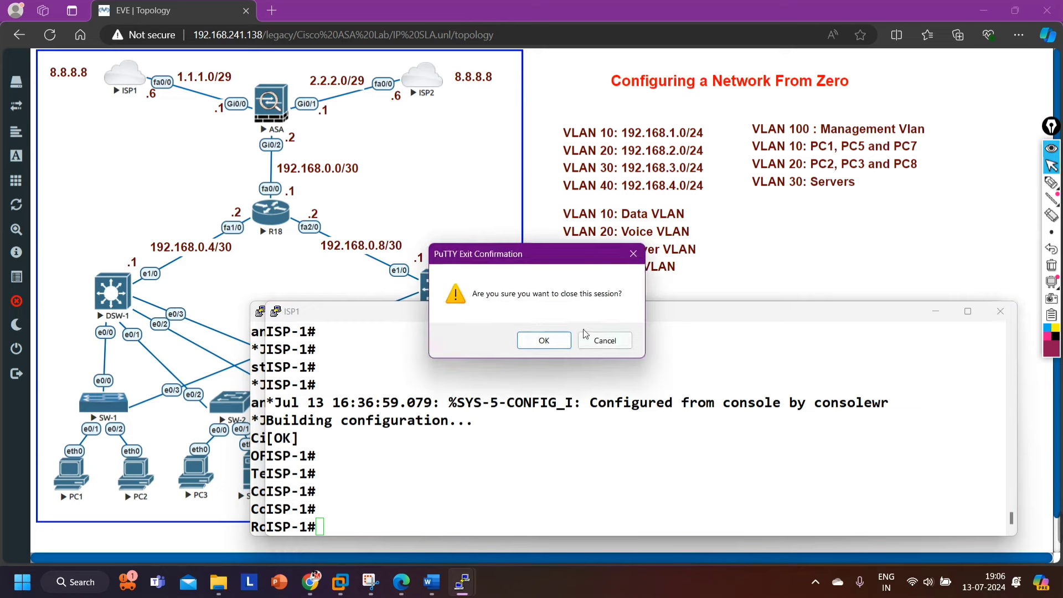
click(544, 342)
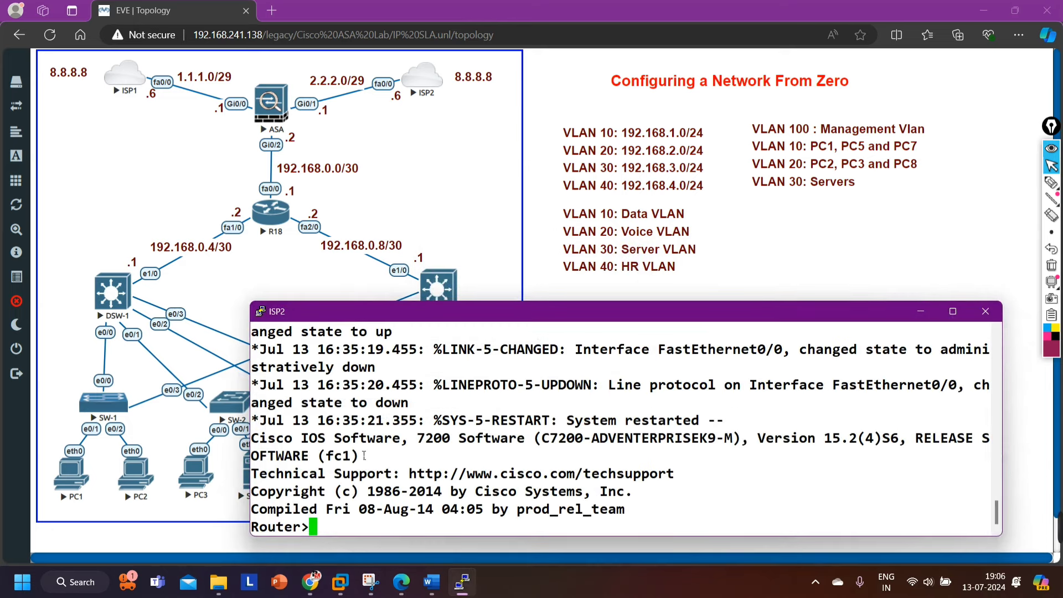
Enter privileged mode on the ISP2 router and start global configuration from the terminal
text(en)
key(Return)
text(conf)
key(Tab)
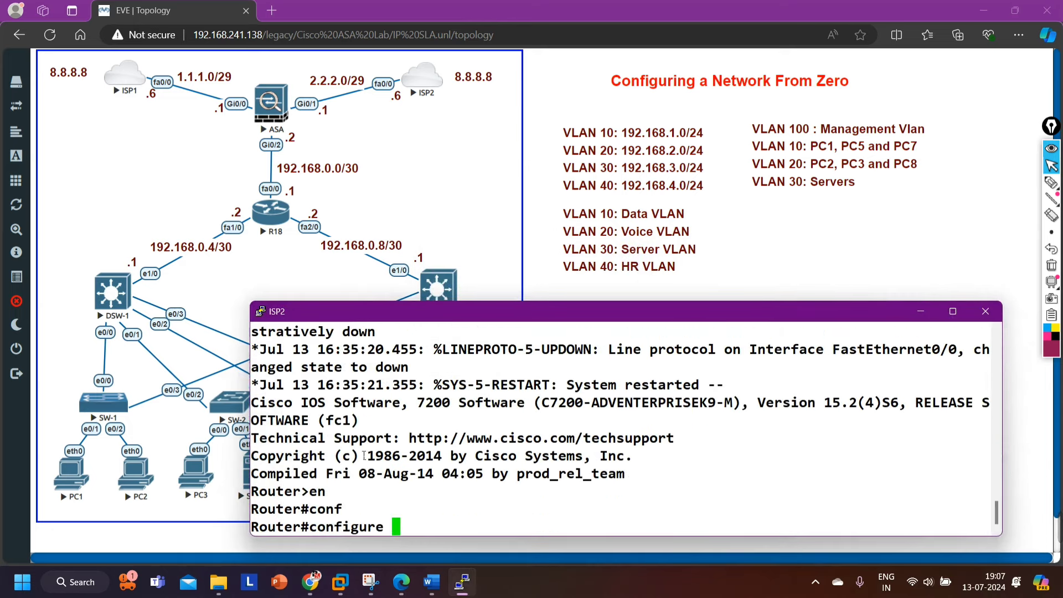
key(Return)
key(Return)
key(Return)
key(Return)
key(Return)
key(Return)
key(Return)
Set the ISP2 router's hostname to ISP-2 and enter configuration of interface f0/0
text(ho)
key(Tab)
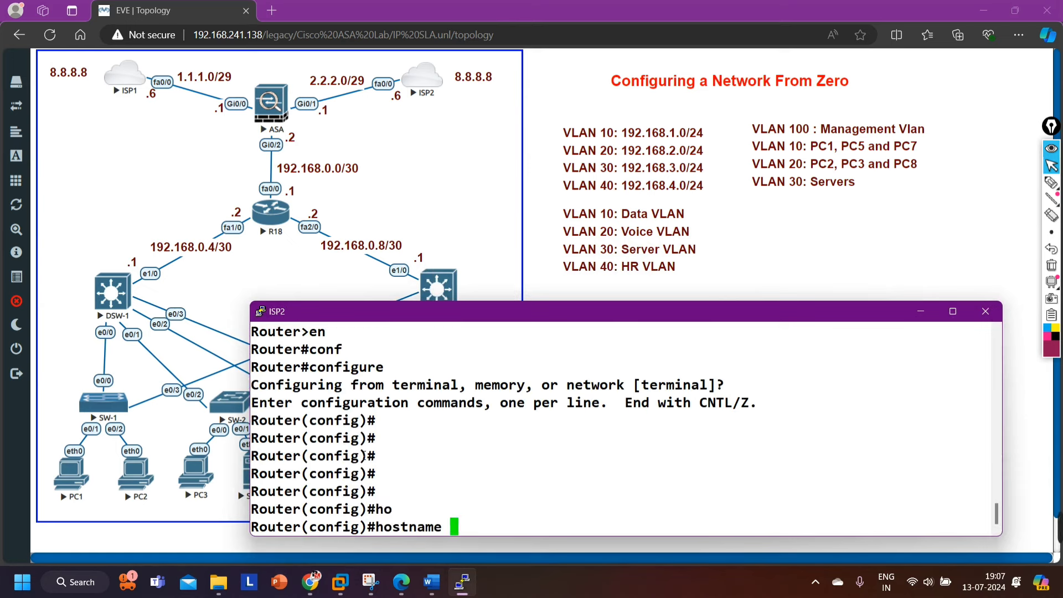
text(P-2)
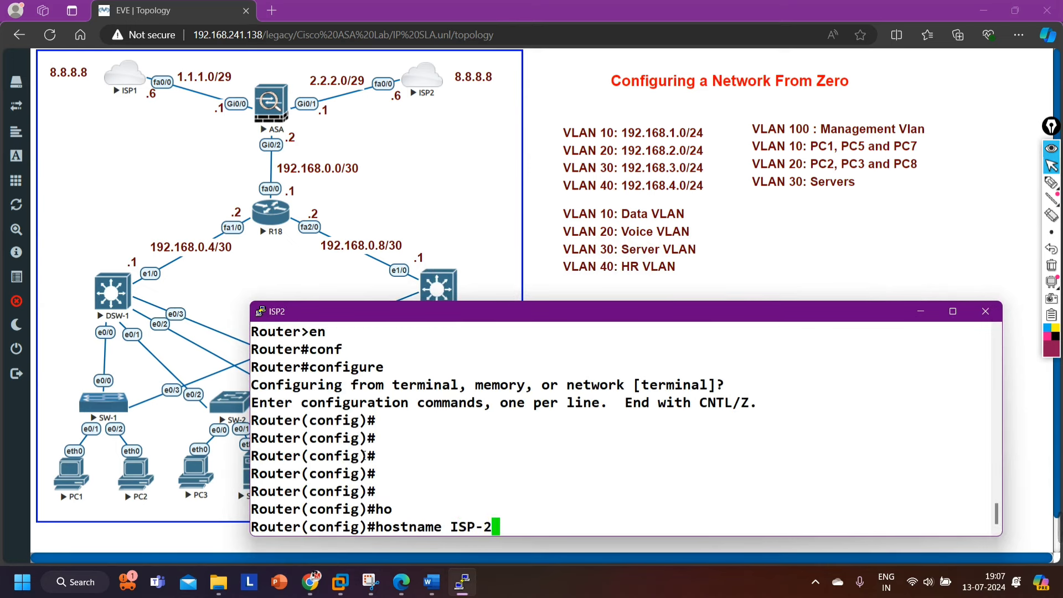
key(Return)
text(int f0/0)
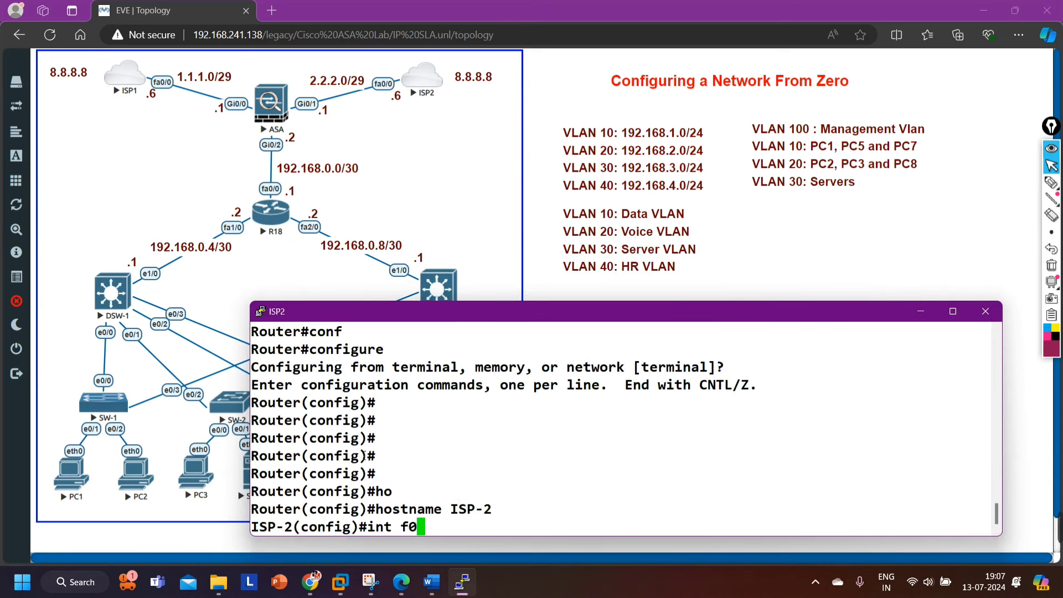
key(Return)
text(dec)
key(Tab)
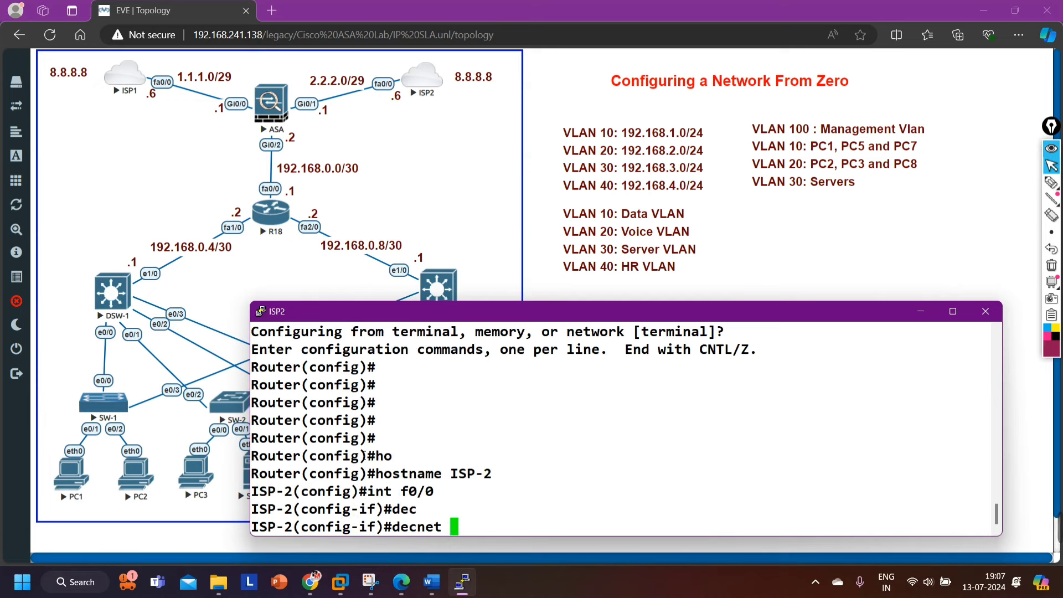
text(c)
key(BackSpace)
key(BackSpace)
key(BackSpace)
key(BackSpace)
key(BackSpace)
key(BackSpace)
key(BackSpace)
key(BackSpace)
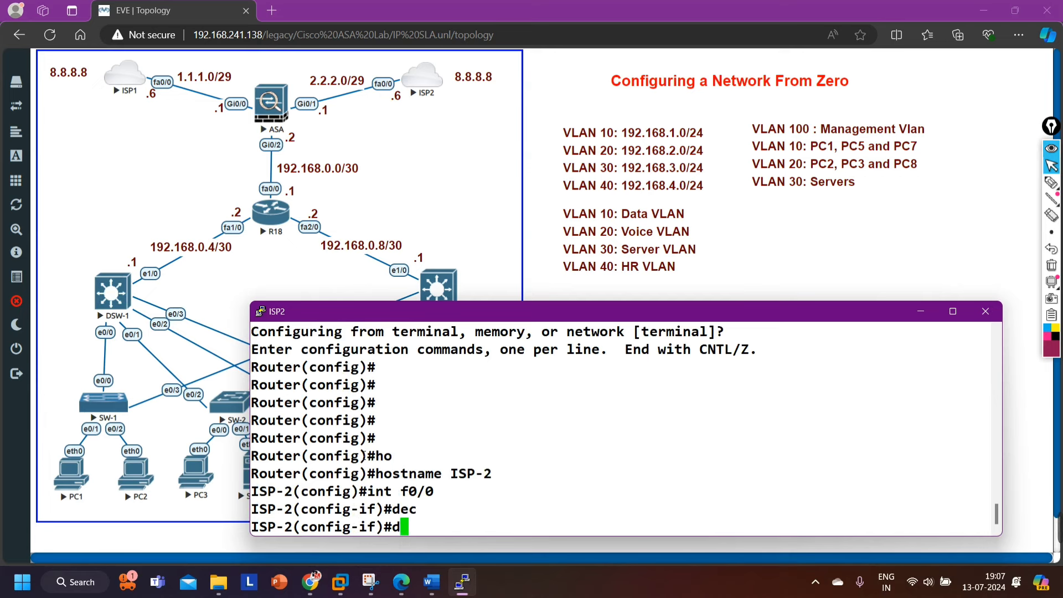
Enable interface f0/0 on ISP-2 with no shutdown
text(no sh)
key(Tab)
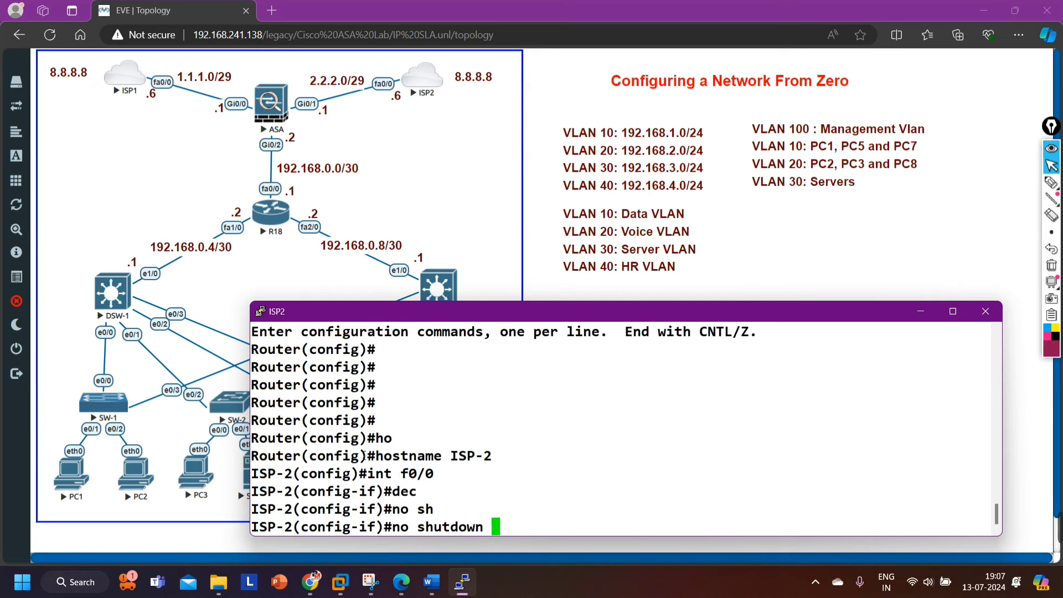
key(Return)
Add the description "connected to XYZ_Network" to f0/0 on ISP-2 and exit interface configuration
text(desc)
key(Tab)
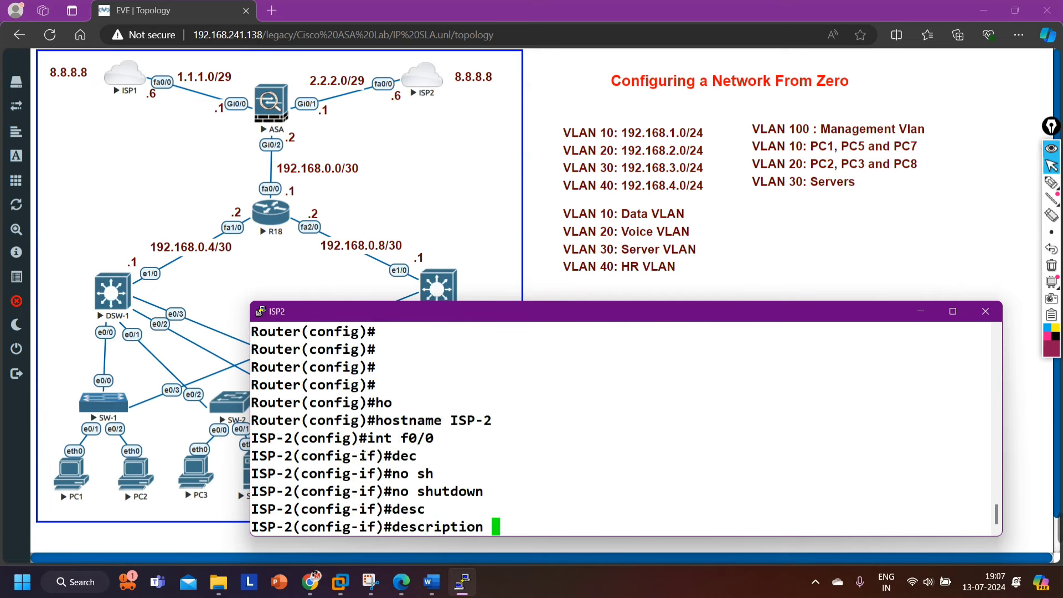
text(connected)
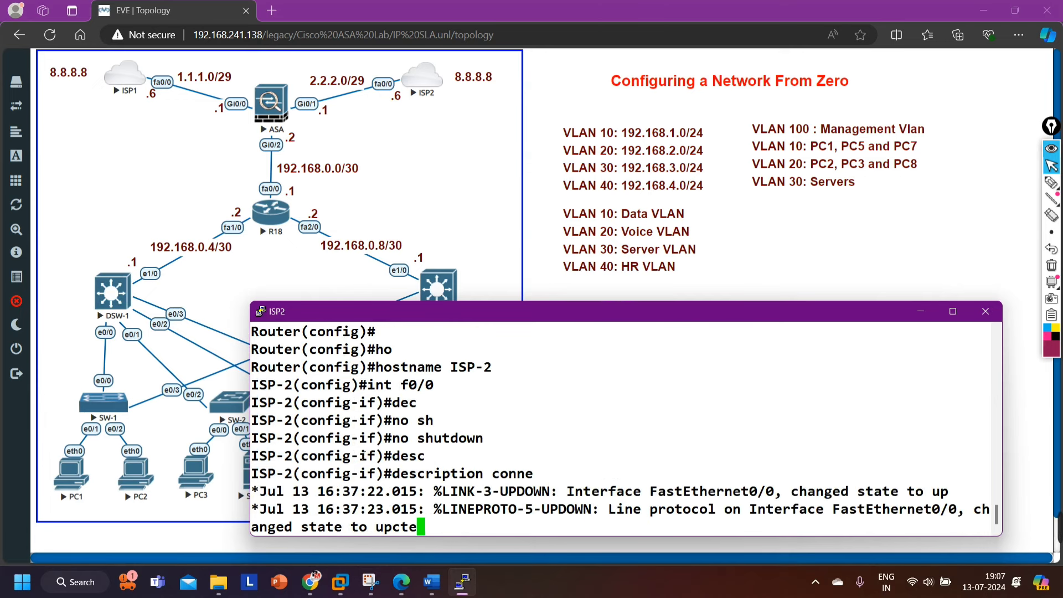
text( to )
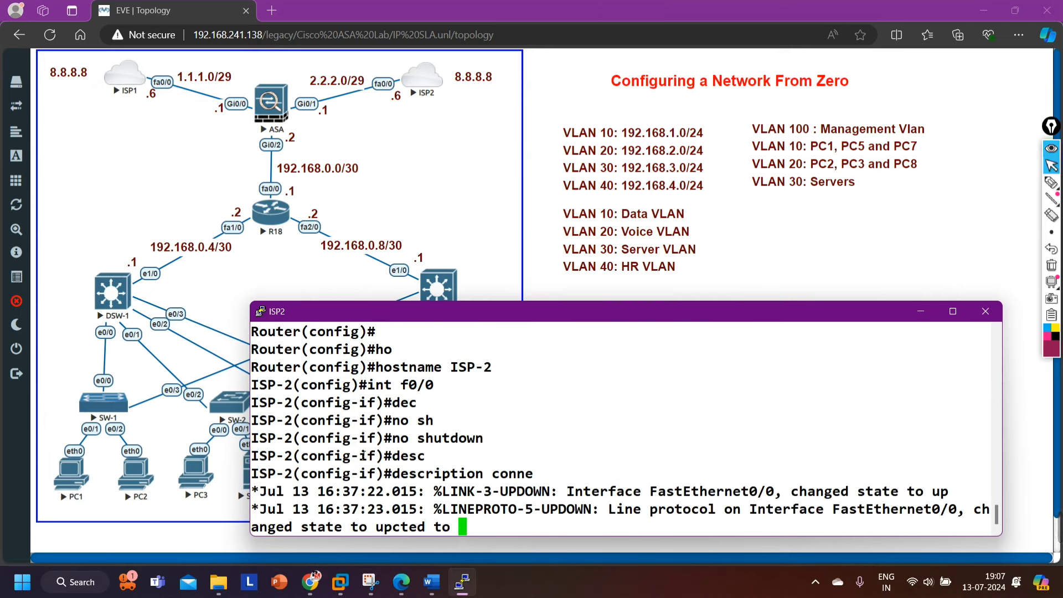
text(XYZ)
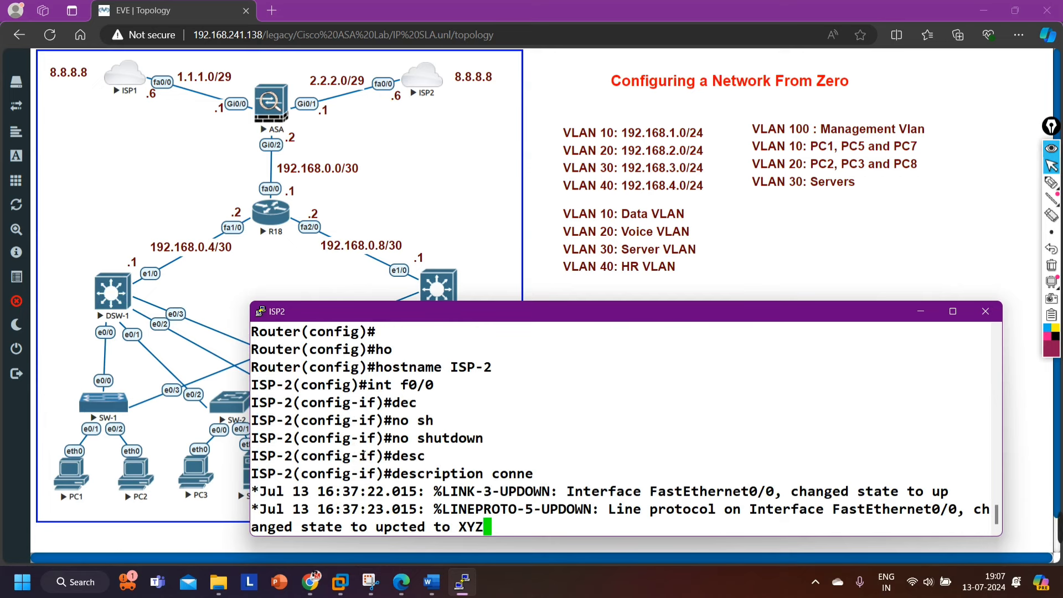
text(_Network)
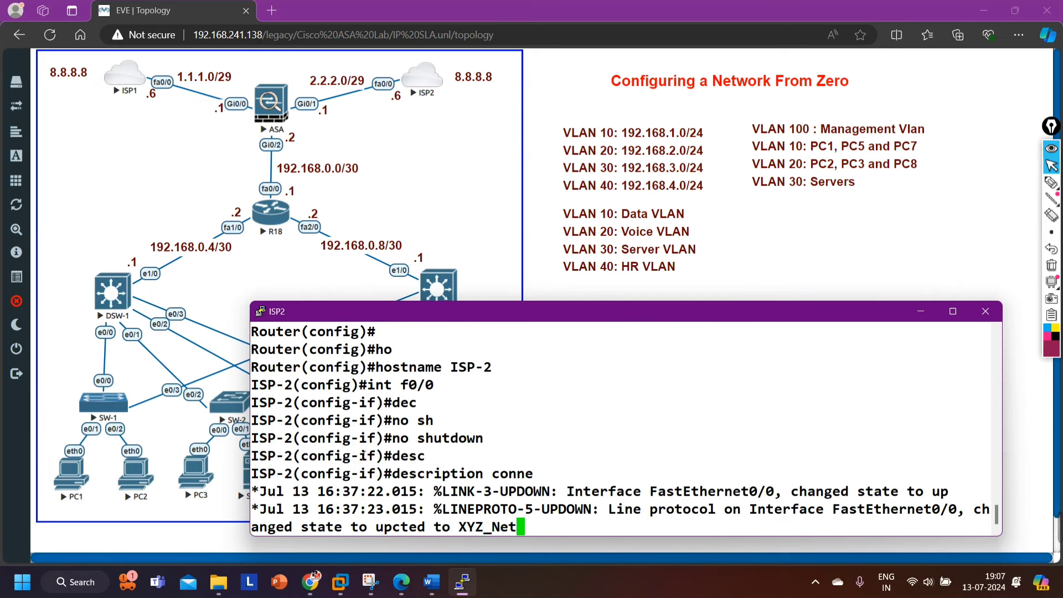
key(Return)
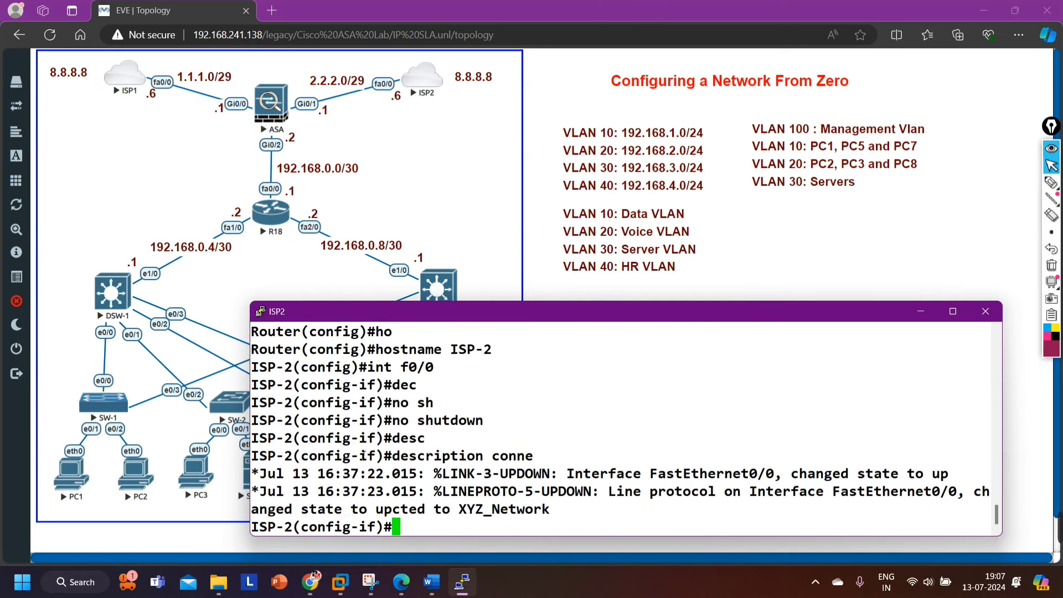
key(Return)
key(Return)
text(exi)
key(Return)
Assign IP address 2.2.2.6 with mask 255.255.255.248 to interface f0/0 on ISP-2 and exit interface configuration
text(i)
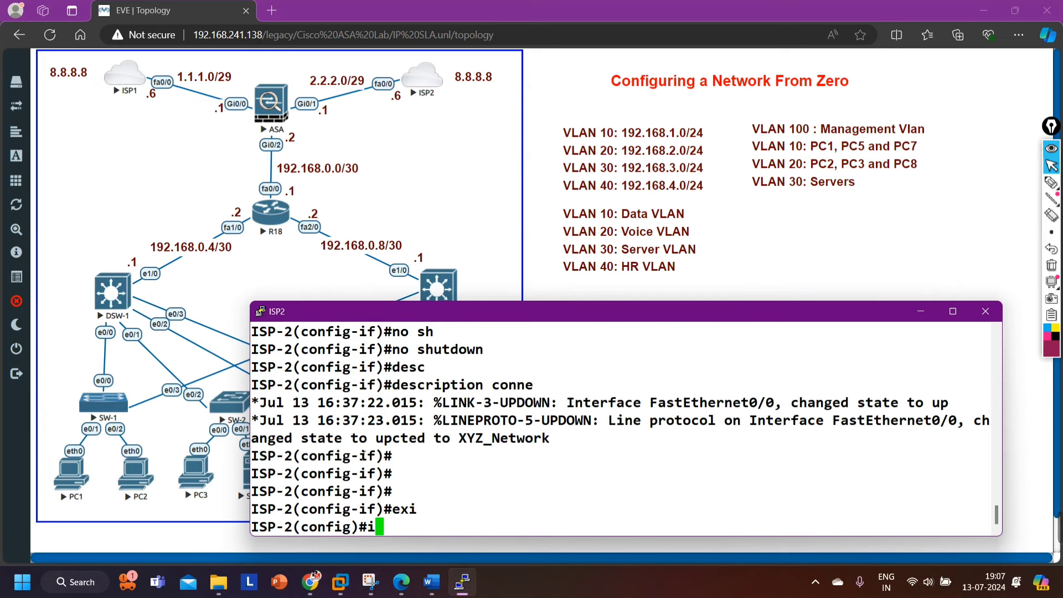
text(nt f0/0)
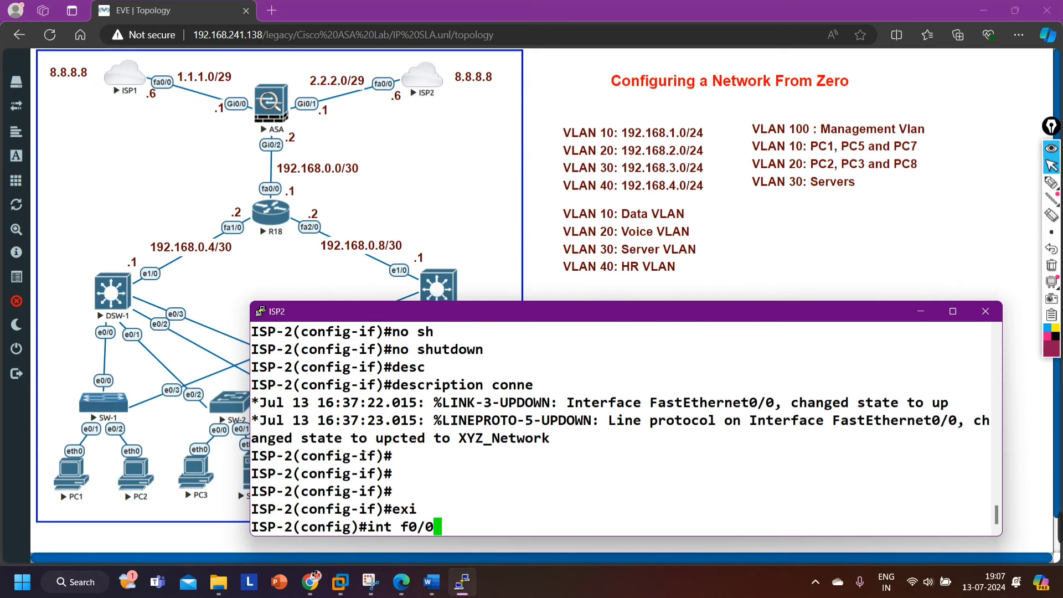
key(Return)
text(ip add)
key(Tab)
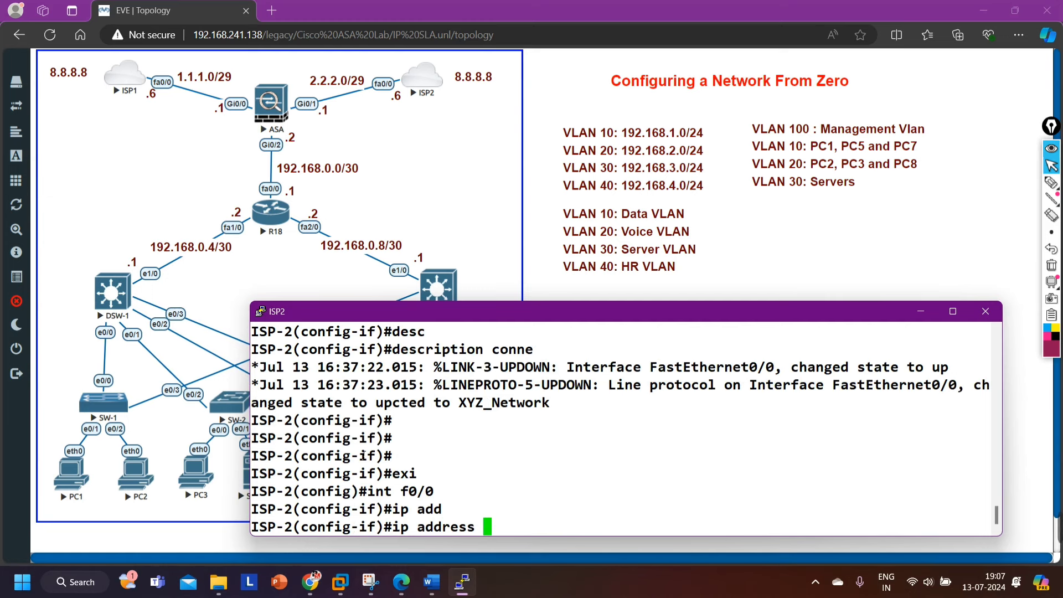
text(2.2.2.)
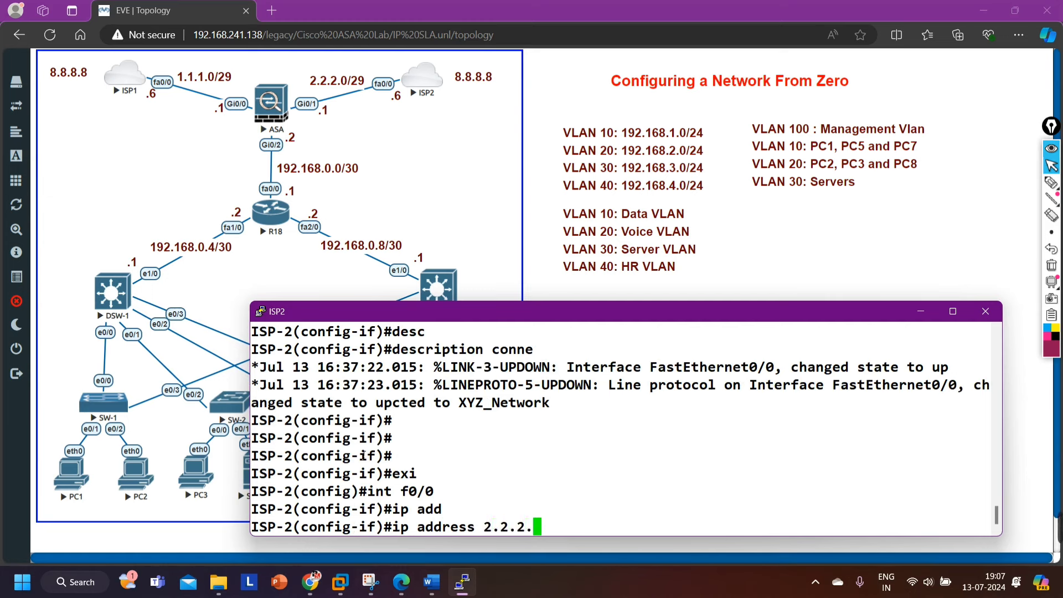
text(6 255.255.255.248)
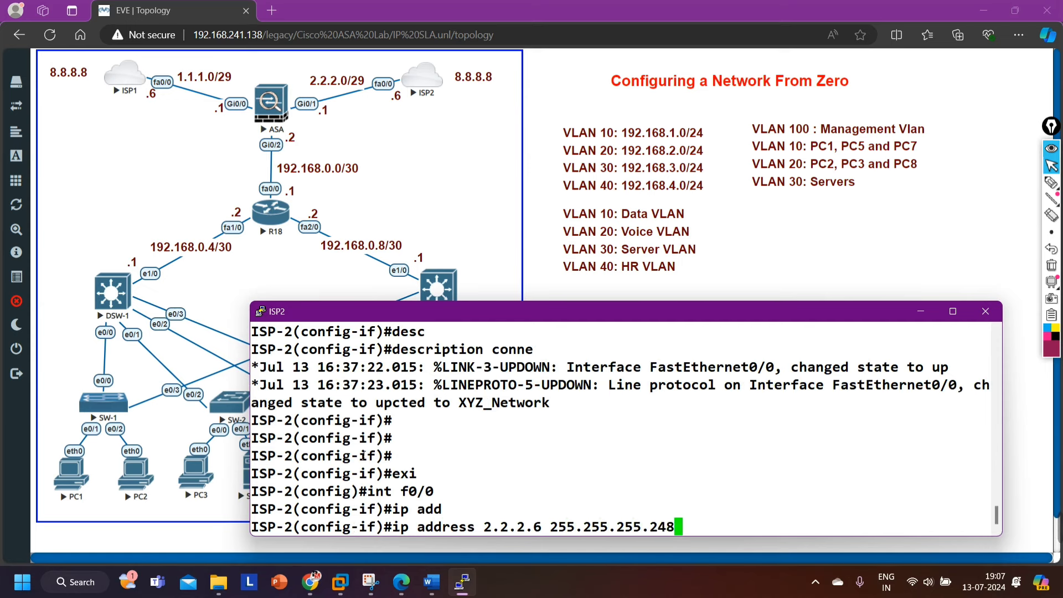
key(Return)
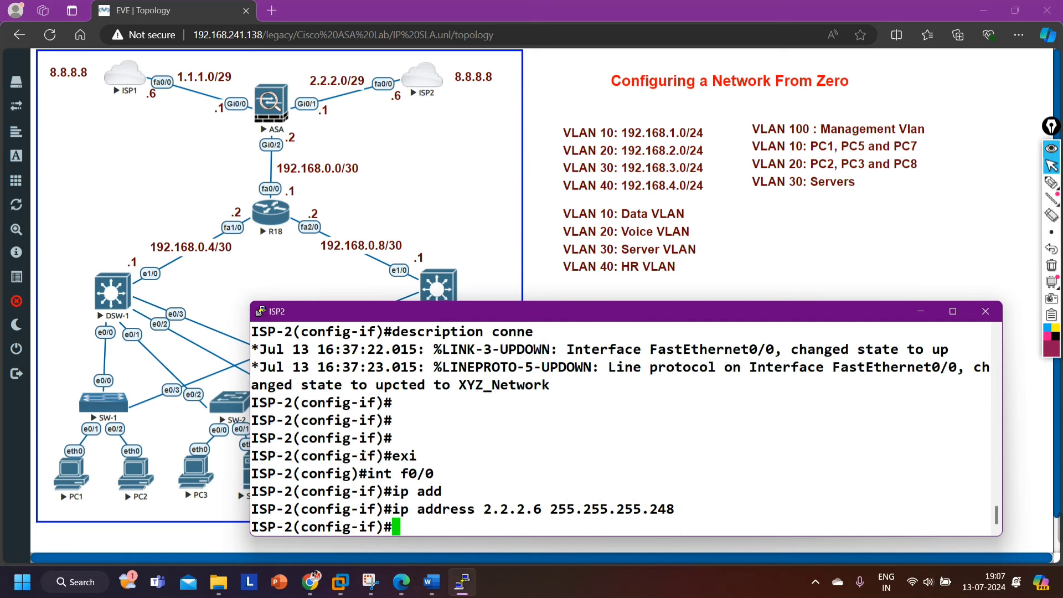
text(ex)
key(Return)
Create loopback interface l1 on ISP-2 with address 8.8.8.8 255.255.255.255 and exit interface configuration
text(int l1)
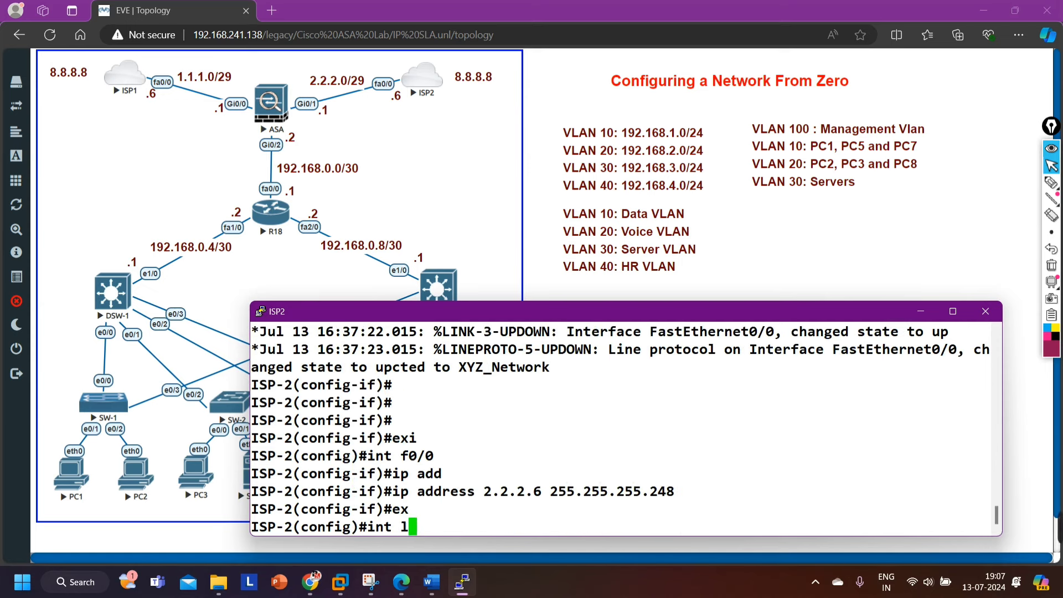
key(Return)
text(ip add)
key(Tab)
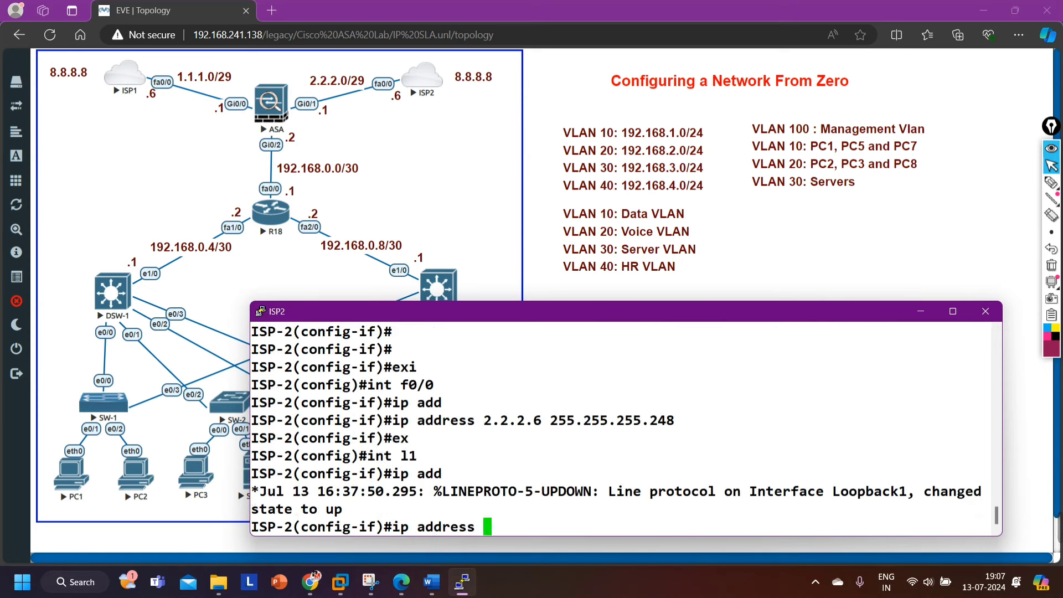
text(8.8.8.)
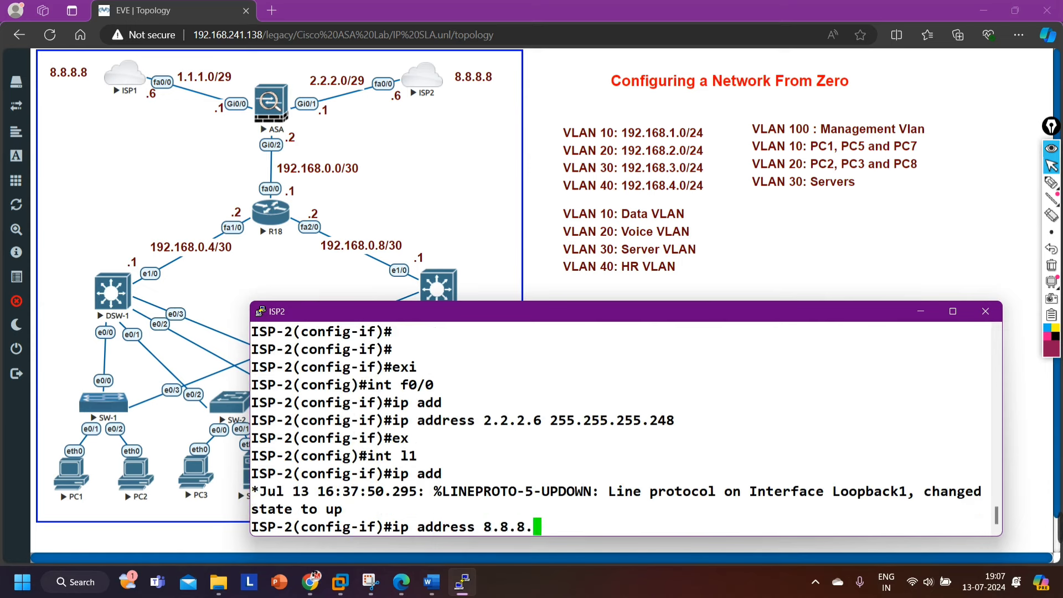
text(8 255.255.)
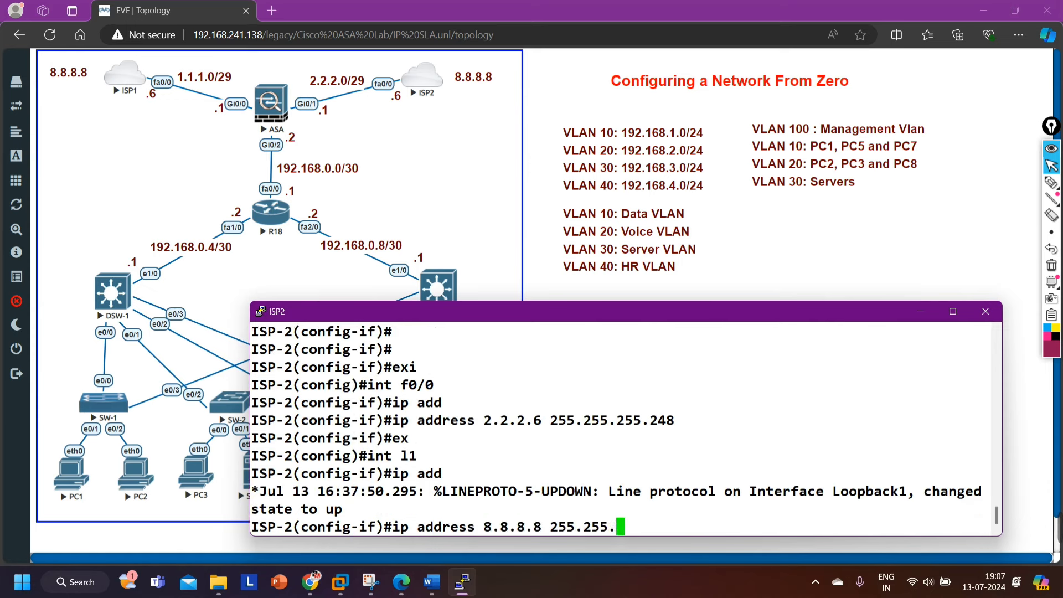
text(255.255)
key(Return)
text(exi)
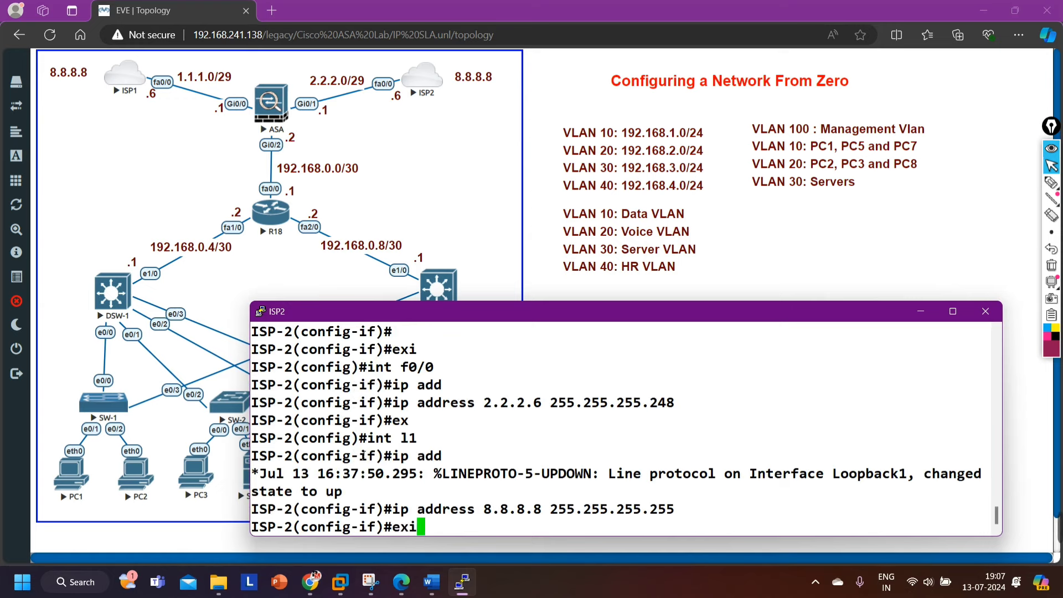
key(Return)
Return ISP-2 to privileged mode, save the configuration with wr, and close its terminal session
key(Return)
key(Return)
key(Return)
key(ctrl+z)
key(Return)
key(Return)
text(wr)
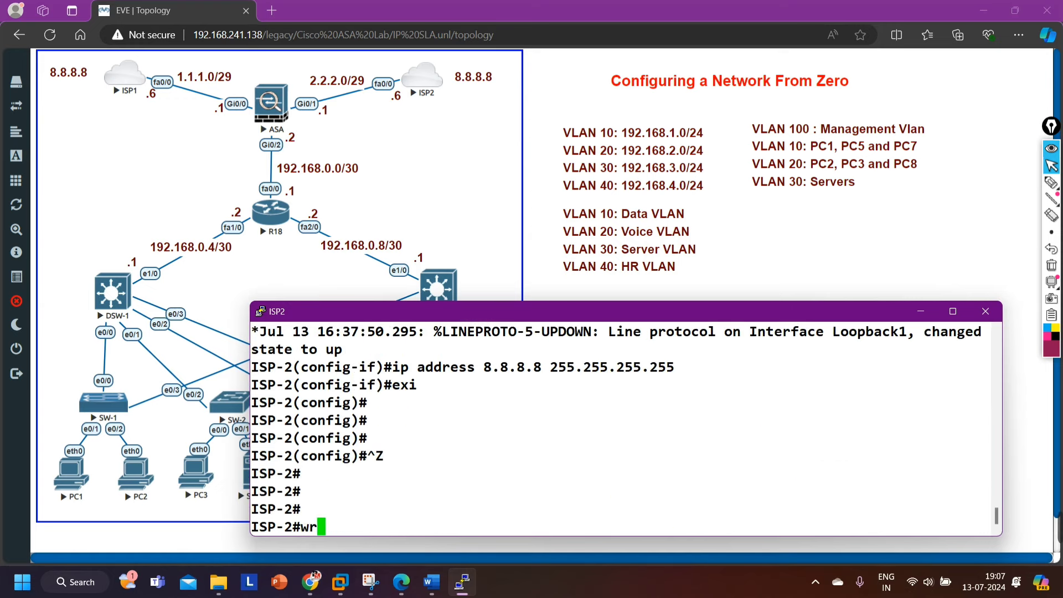
key(Return)
key(Return)
key(Return)
key(Return)
key(Return)
key(Return)
key(Return)
key(Return)
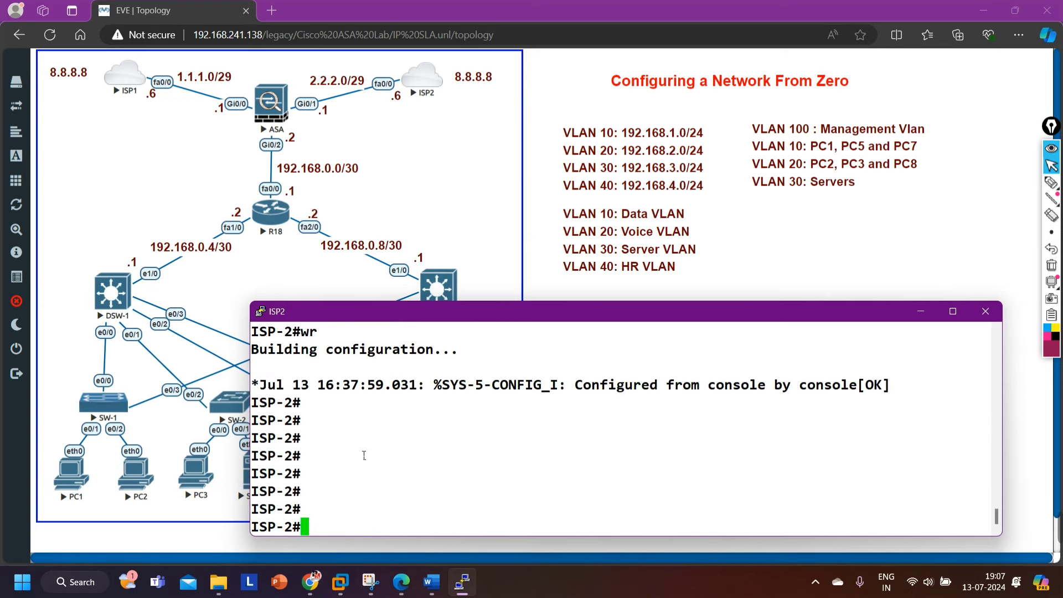
click(986, 312)
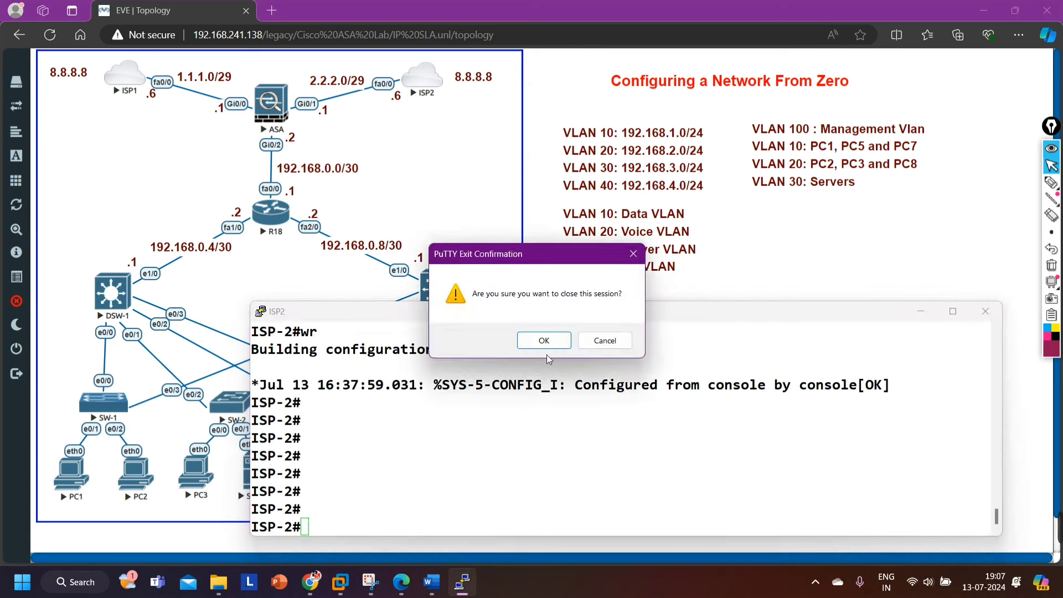
click(541, 340)
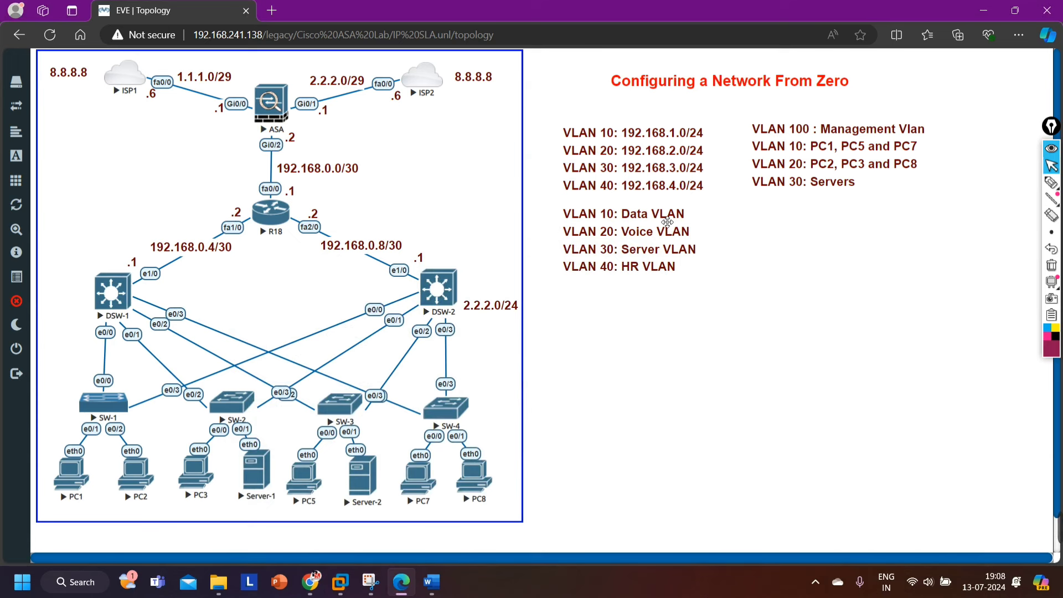
Annotate the row of PCs and servers with the pen, handwrite a network address above the VLAN 10 subnet, and clear all annotations
click(1052, 183)
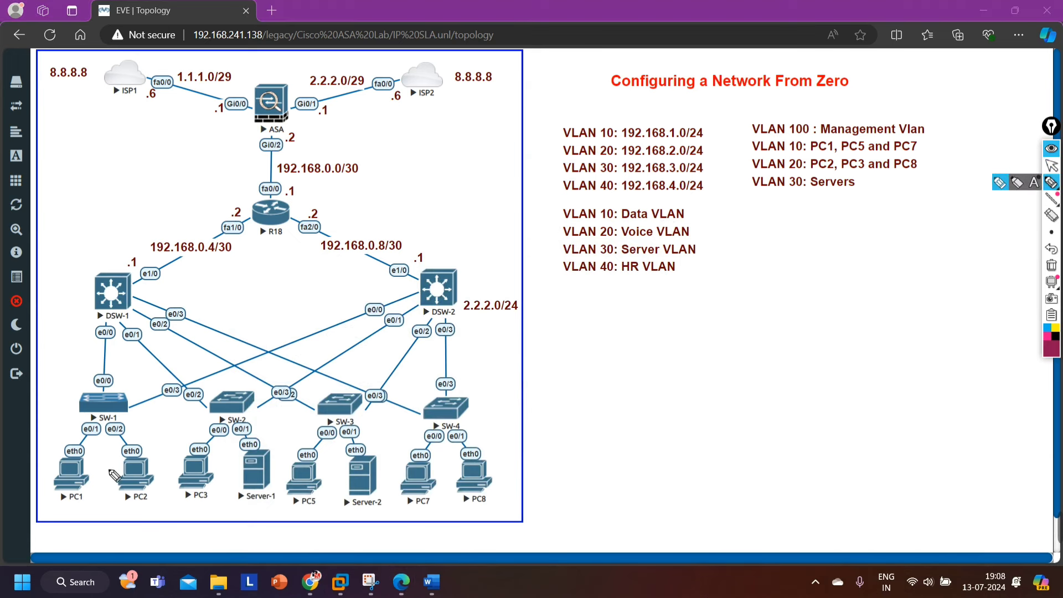
mouse_move(41, 487)
mouse_down()
mouse_move(319, 514)
mouse_move(491, 480)
mouse_up()
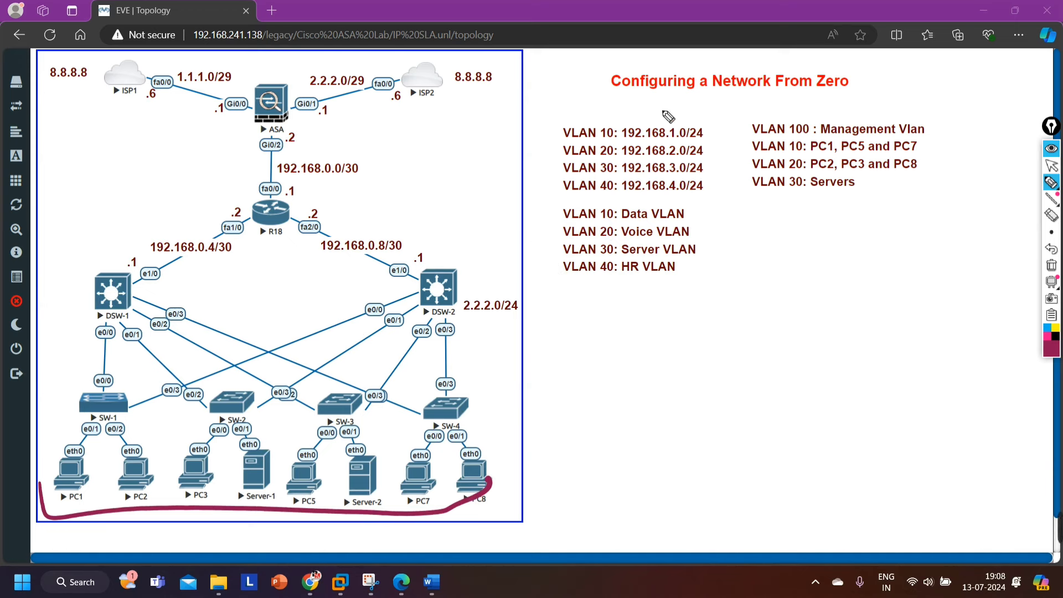
drag(691, 103, 656, 122)
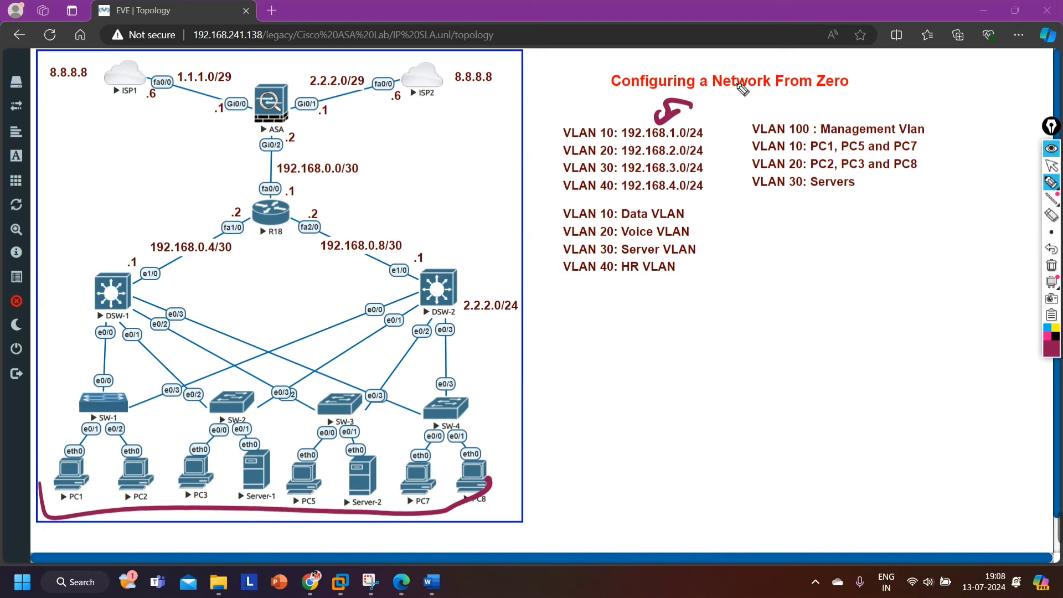
mouse_move(716, 93)
mouse_down()
mouse_move(714, 114)
mouse_move(728, 114)
mouse_move(863, 103)
mouse_move(887, 88)
mouse_move(896, 111)
mouse_up()
click(770, 100)
mouse_move(902, 111)
mouse_down()
mouse_move(914, 96)
mouse_move(921, 114)
mouse_up()
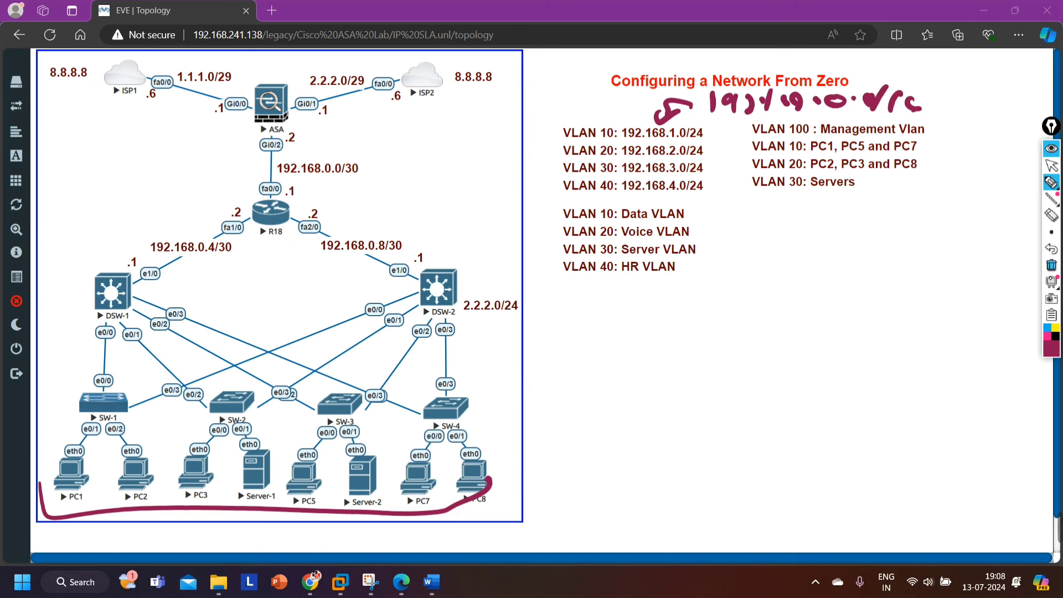
click(1056, 268)
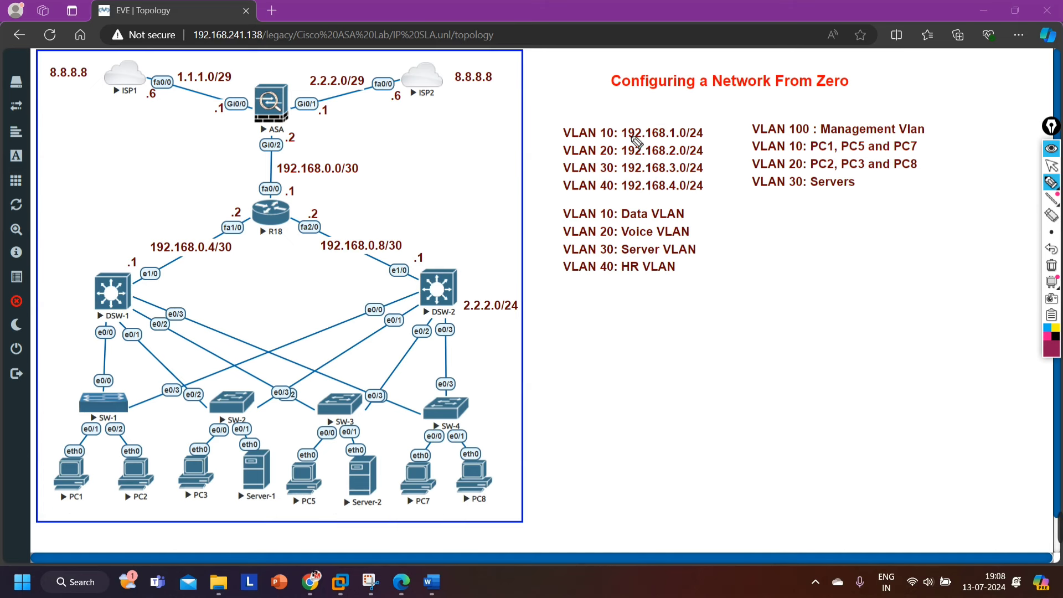
Underline the subnets of VLANs 10, 20, 30 and 40 in the addressing list with the pen
drag(628, 143, 696, 143)
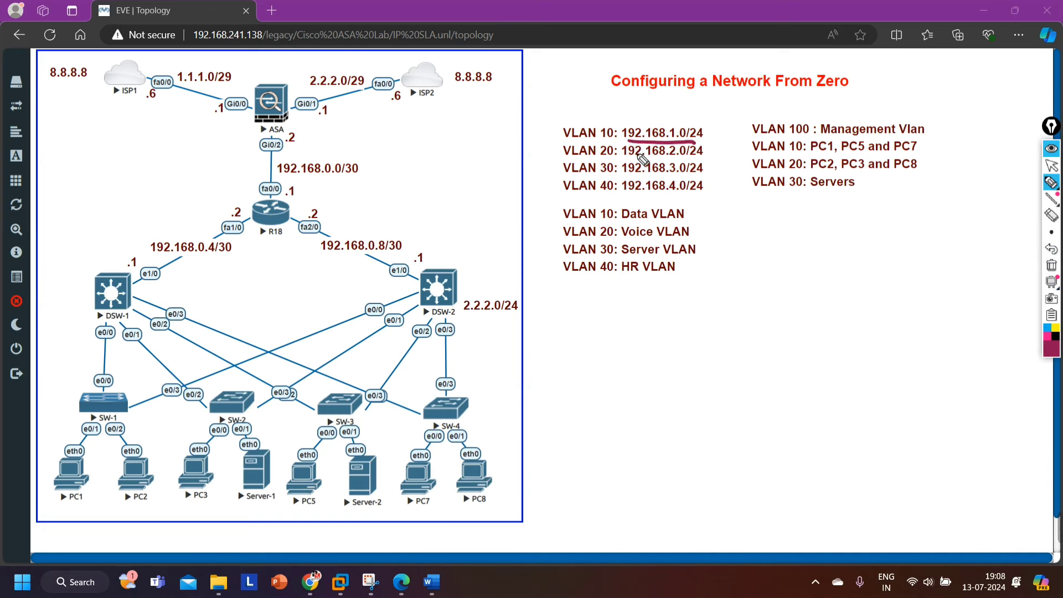
mouse_move(632, 160)
mouse_down()
mouse_move(674, 159)
mouse_move(657, 193)
mouse_up()
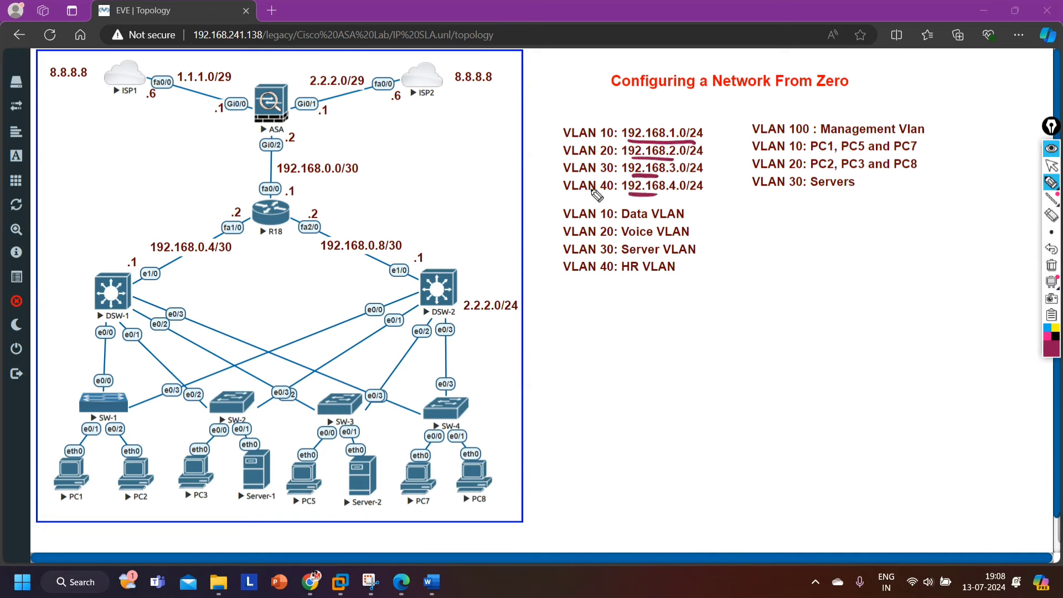